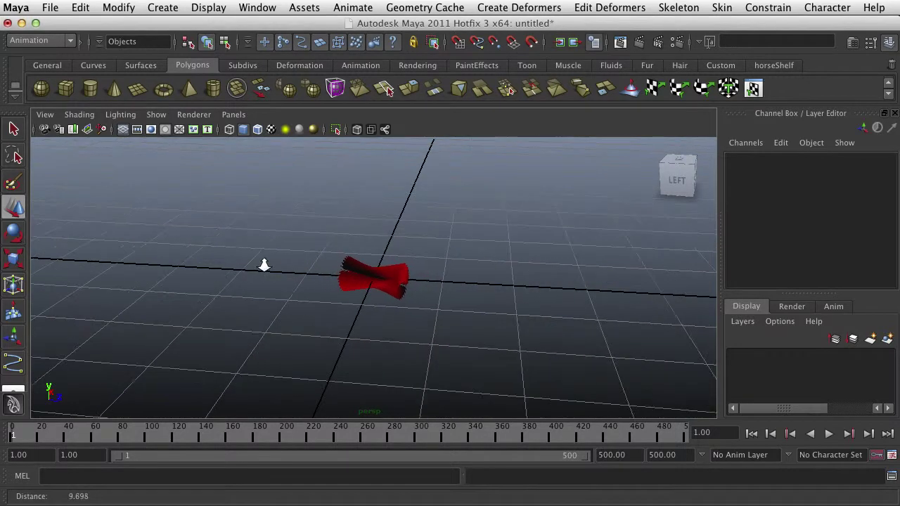
Switch to the nDynamics menu set and create an nParticle emitter at the grid origin
alt+middle_drag(393, 235, 393, 291)
alt+right_drag(520, 271, 168, 295)
alt+middle_drag(451, 243, 397, 321)
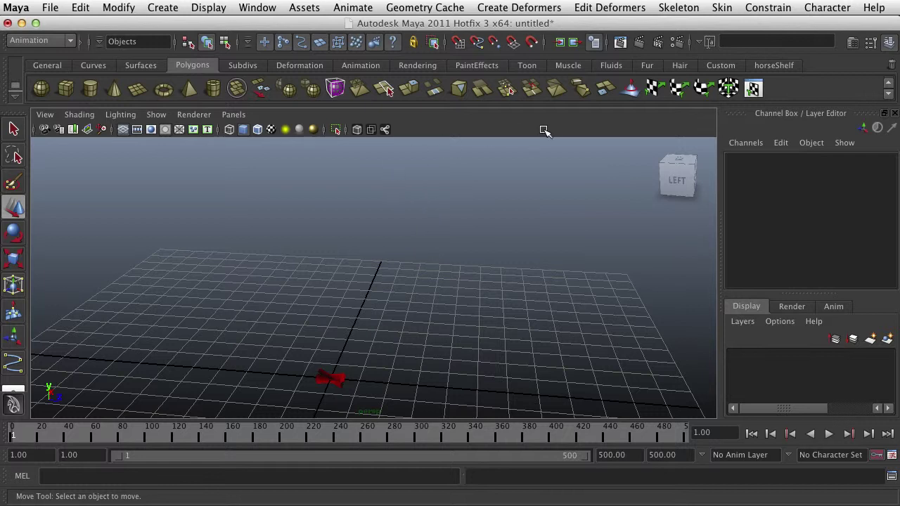
click(40, 42)
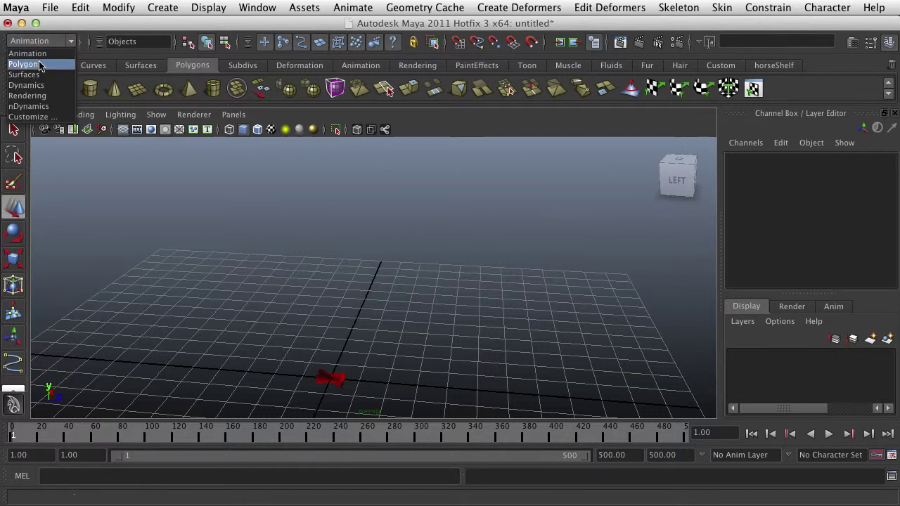
click(41, 106)
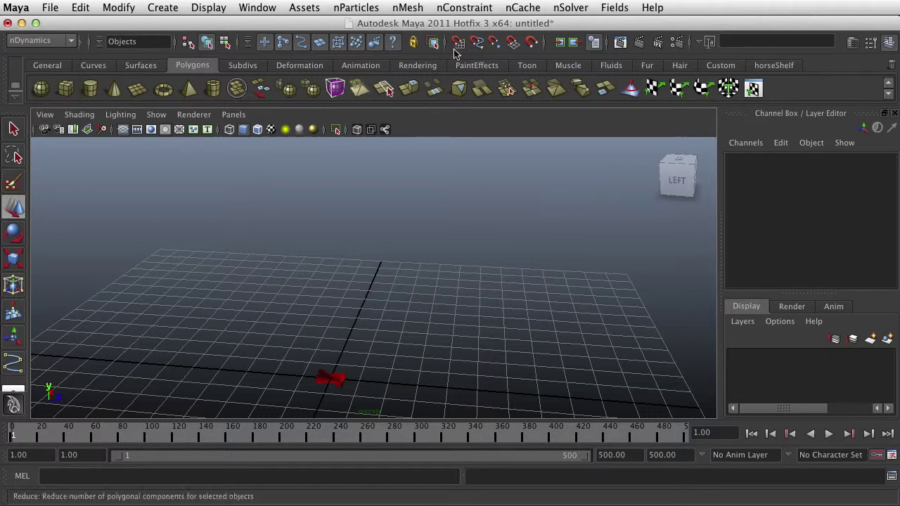
click(364, 10)
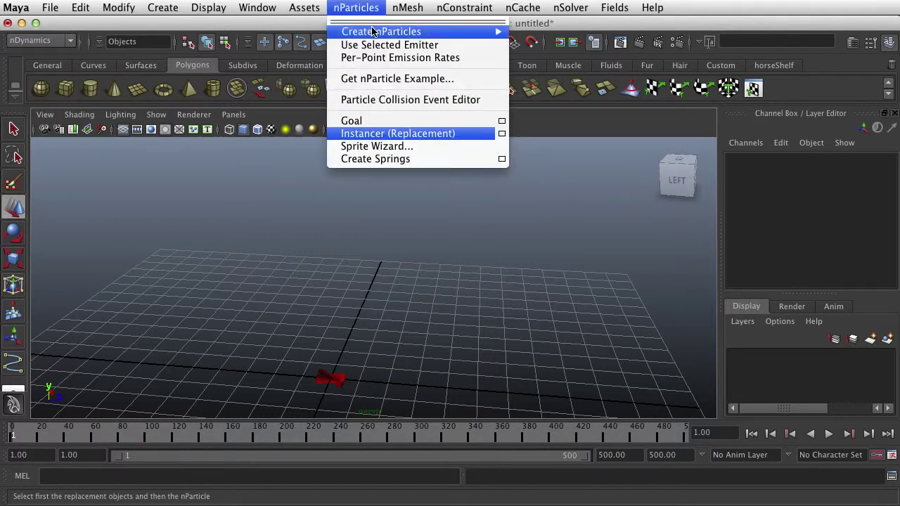
mouse_move(380, 31)
click(544, 51)
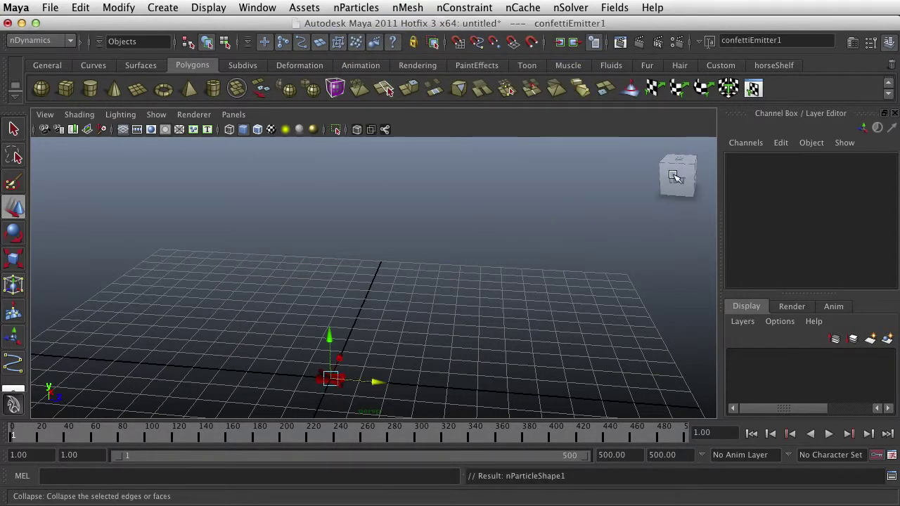
Show the new emitter's attributes and set its rate to 50 particles per second
key(ctrl+a)
scroll(881, 243, up, 3)
scroll(881, 243, down, 5)
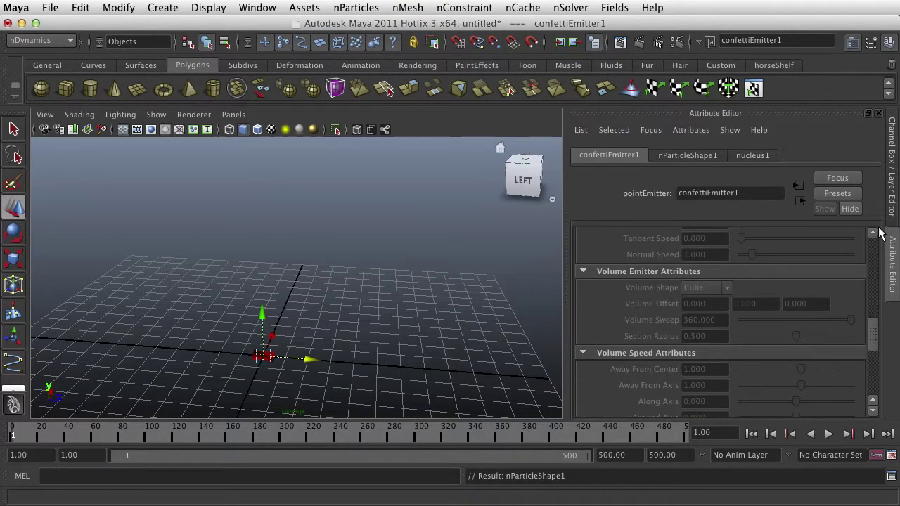
drag(871, 317, 868, 237)
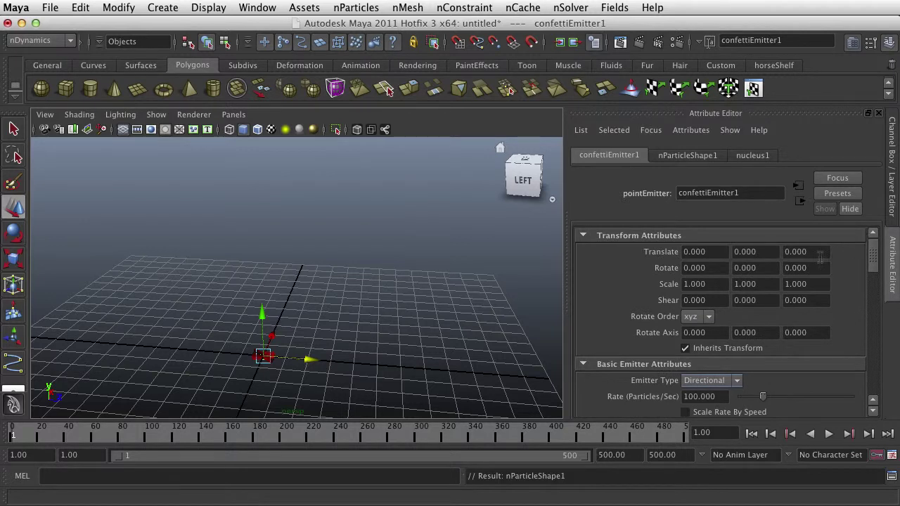
scroll(801, 267, down, 5)
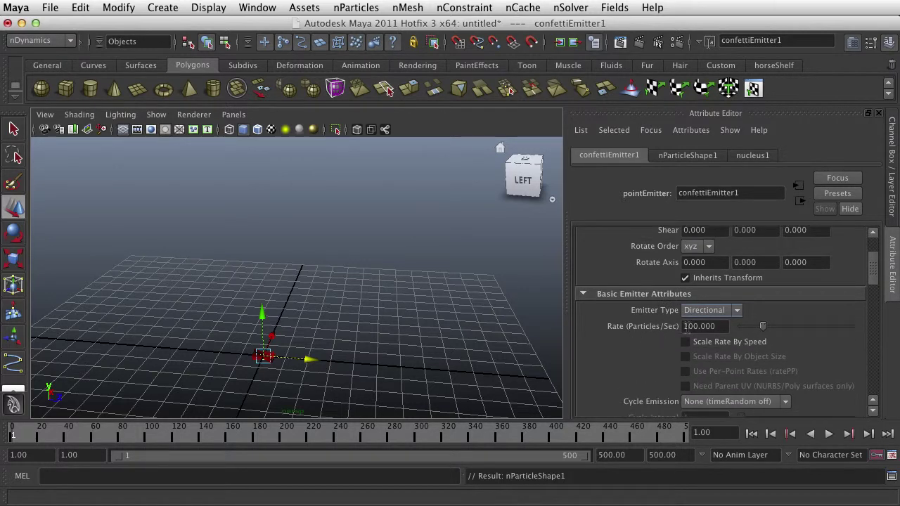
drag(717, 325, 641, 319)
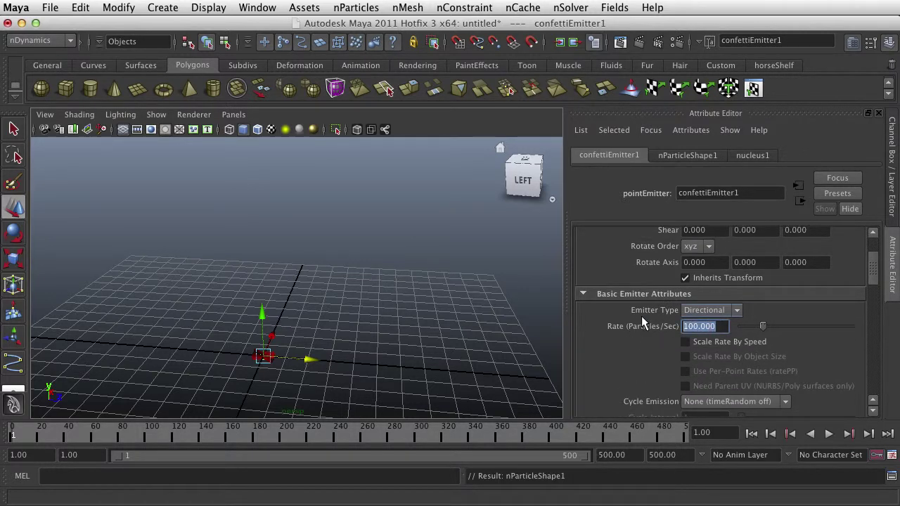
text(50)
Set the emitter's Speed to 3 in the Basic Emission Speed Attributes
scroll(787, 311, down, 4)
scroll(792, 311, down, 6)
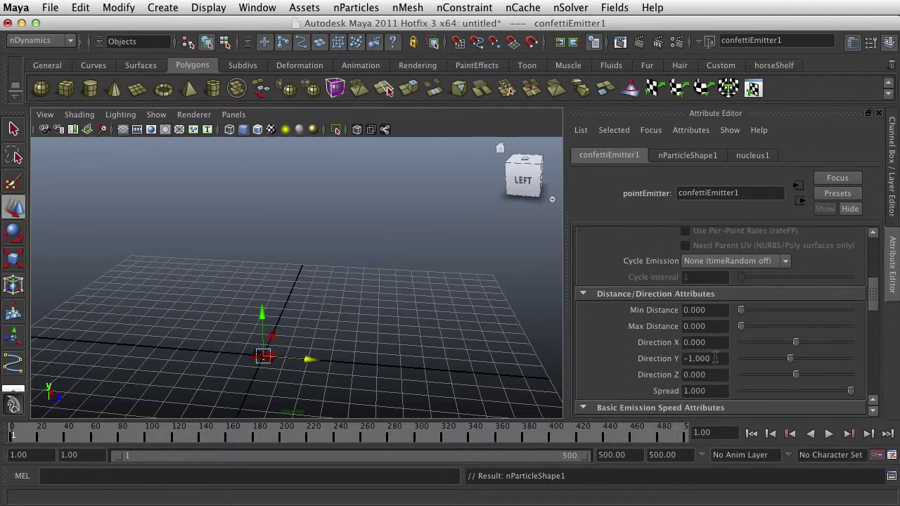
scroll(715, 358, down, 5)
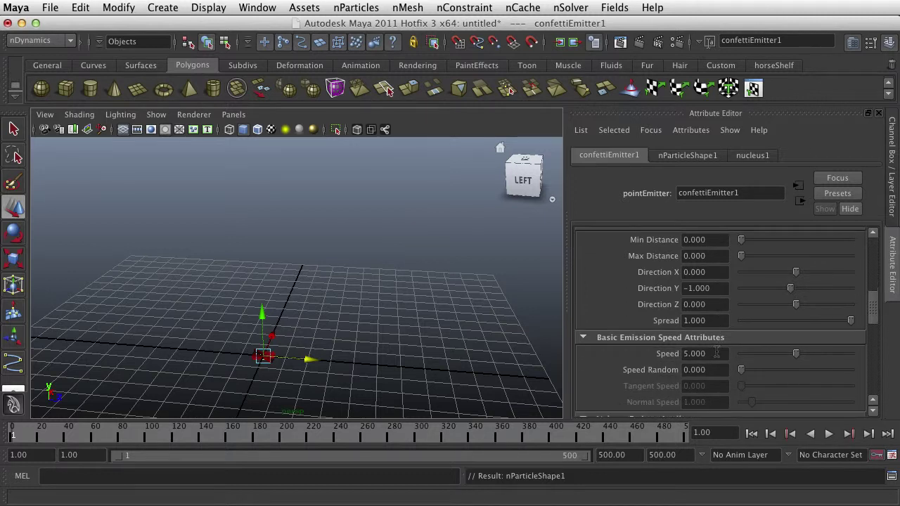
drag(712, 354, 656, 351)
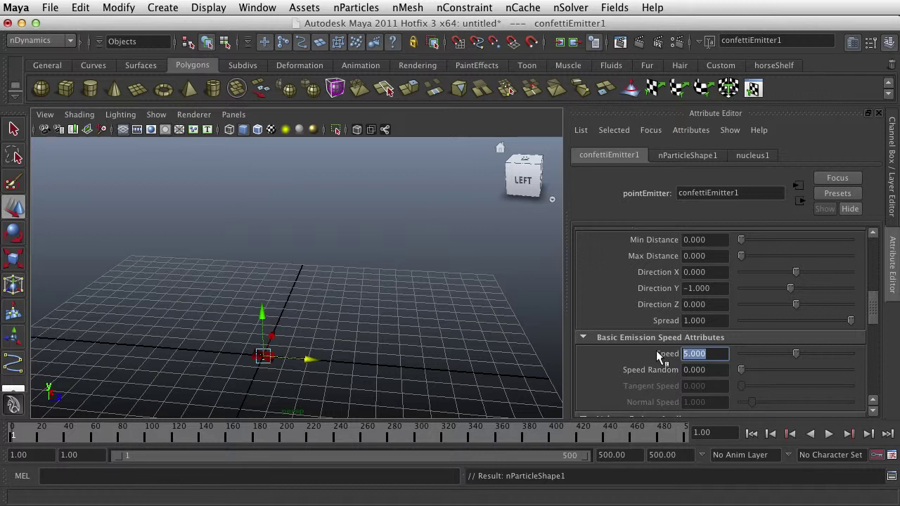
text(3)
key(Return)
scroll(730, 314, down, 1)
scroll(730, 314, down, 10)
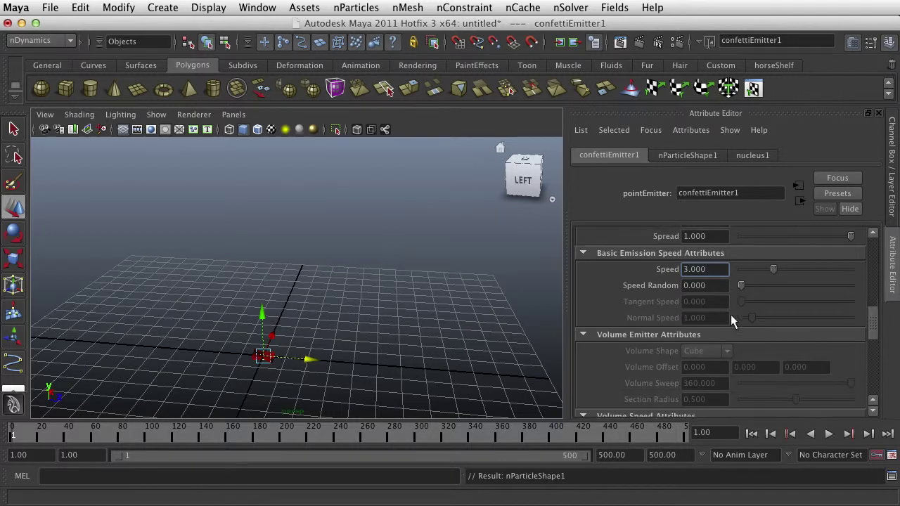
Check the Time Slider playback preferences without changing them, and preview the particle simulation from the first frame
click(891, 456)
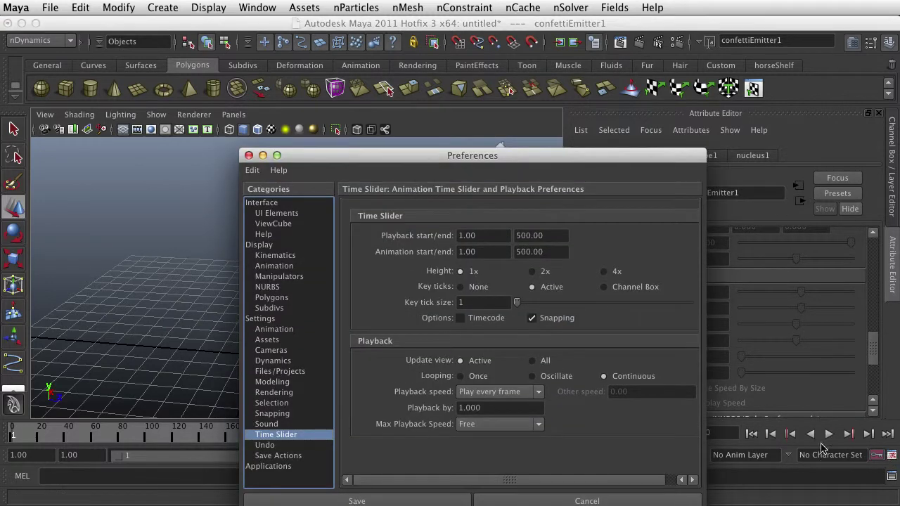
click(583, 501)
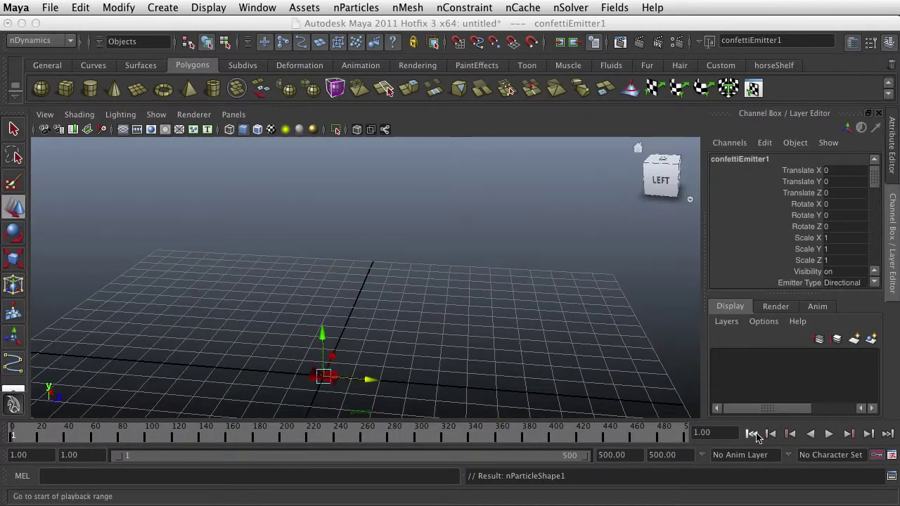
click(751, 433)
click(825, 434)
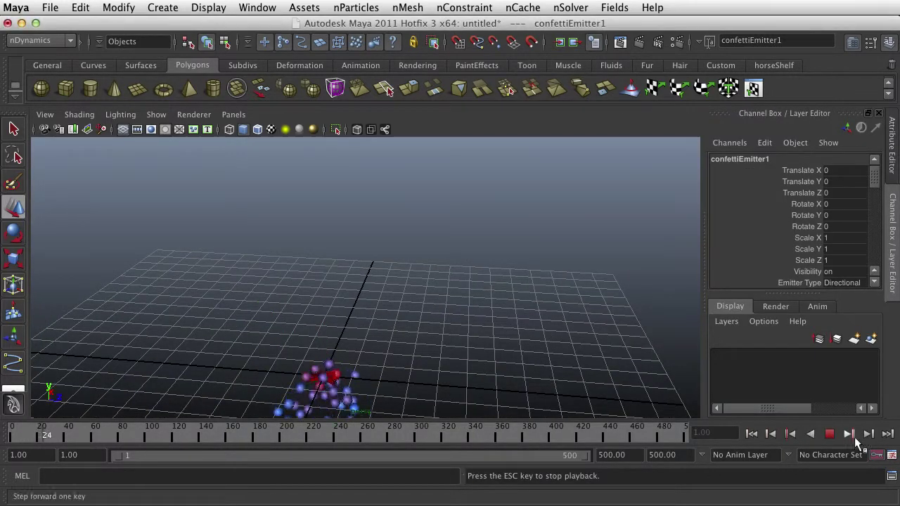
scroll(420, 318, down, 5)
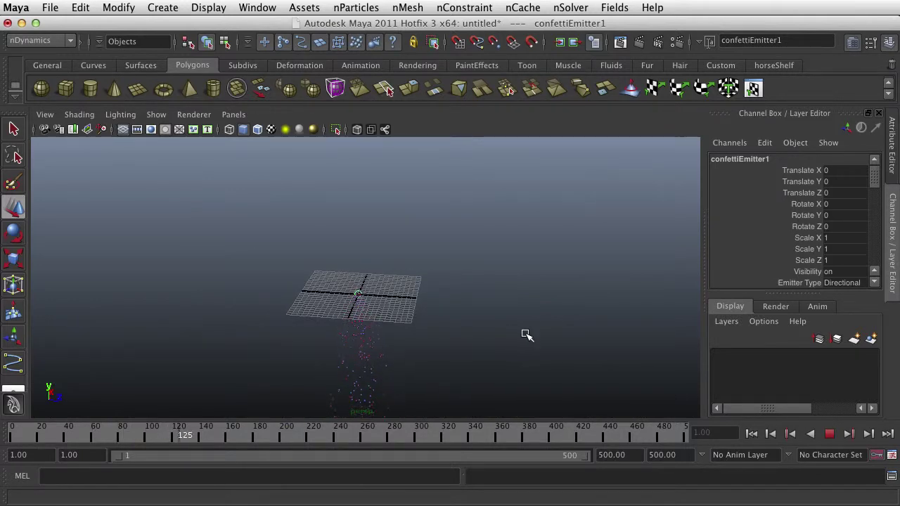
alt+right_drag(529, 336, 569, 362)
key(Escape)
Move the confetti emitter straight up above the grid to a Translate Y of about 13.9
scroll(632, 390, down, 5)
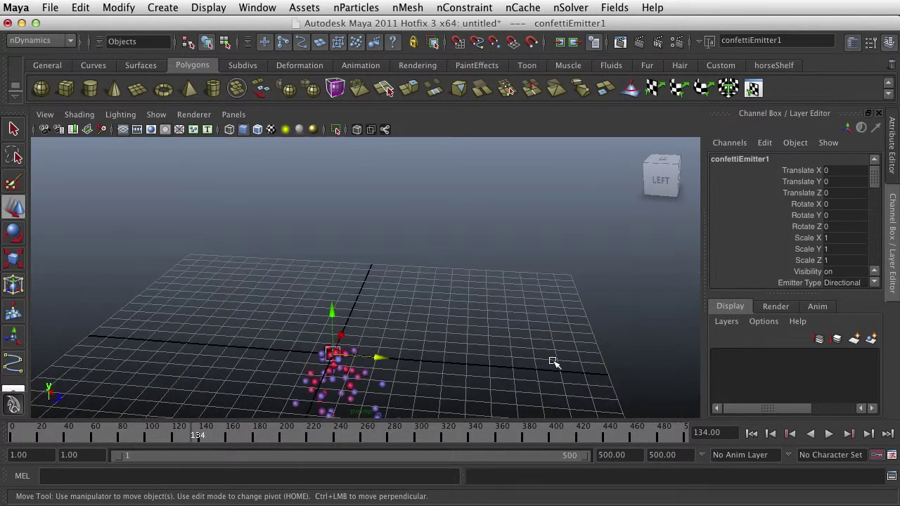
drag(332, 265, 356, 107)
alt+middle_drag(412, 267, 438, 415)
drag(355, 257, 356, 133)
Replay the simulation from the first frame to watch particles fall from the raised emitter, and stop it around frame 170
click(751, 434)
click(828, 437)
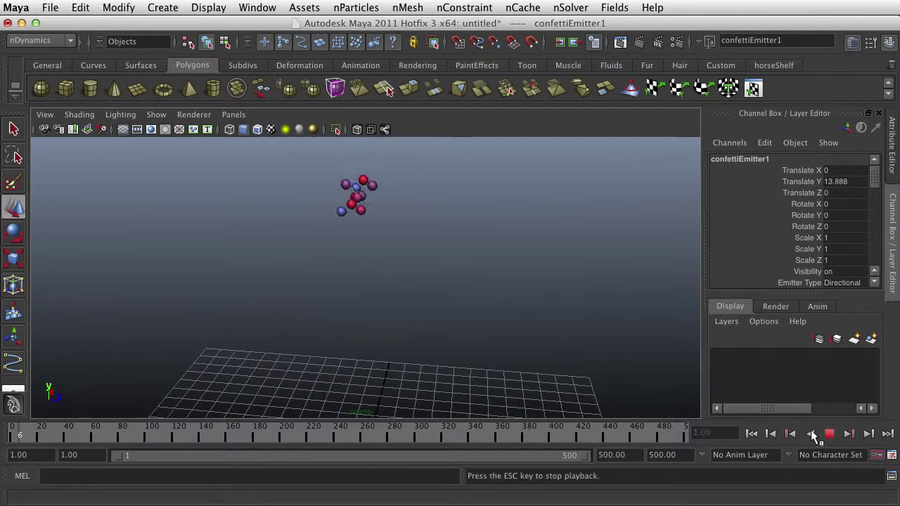
alt+right_drag(578, 342, 651, 345)
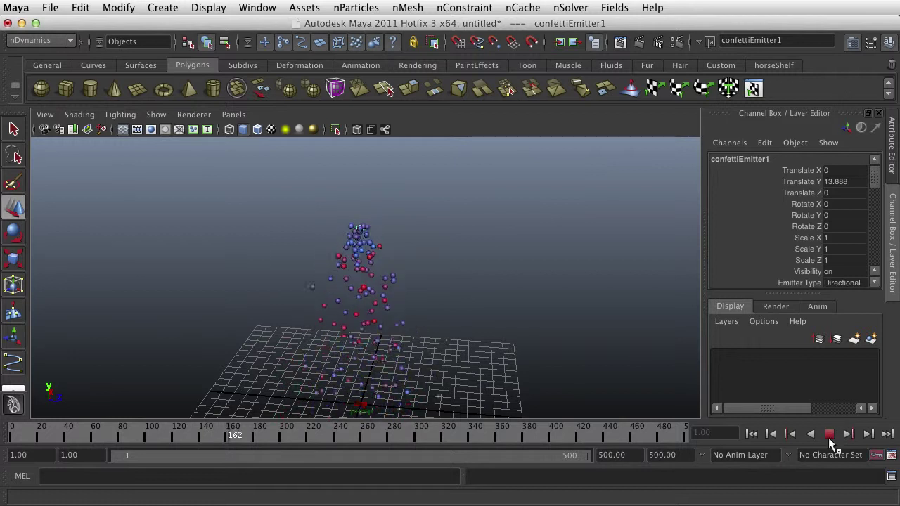
click(828, 435)
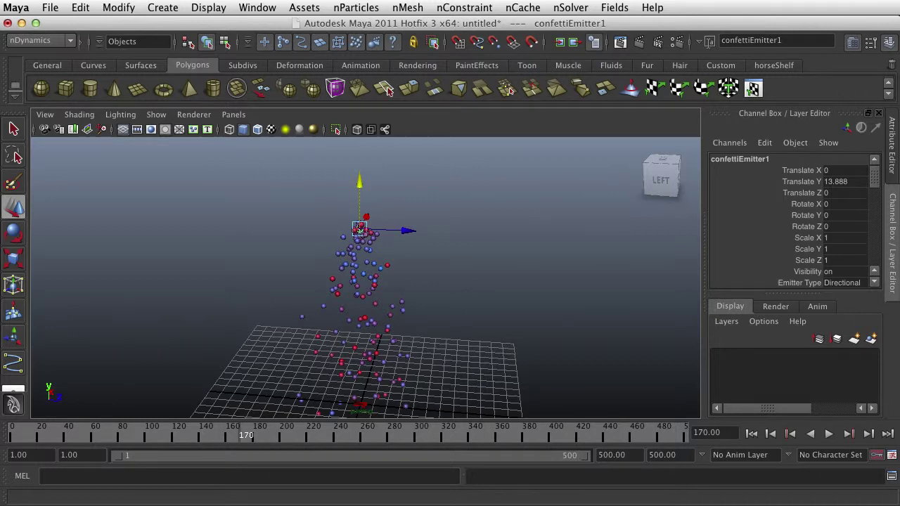
Select nParticle1 in the Outliner, close the Outliner and show the particle object's attributes
drag(899, 141, 626, 141)
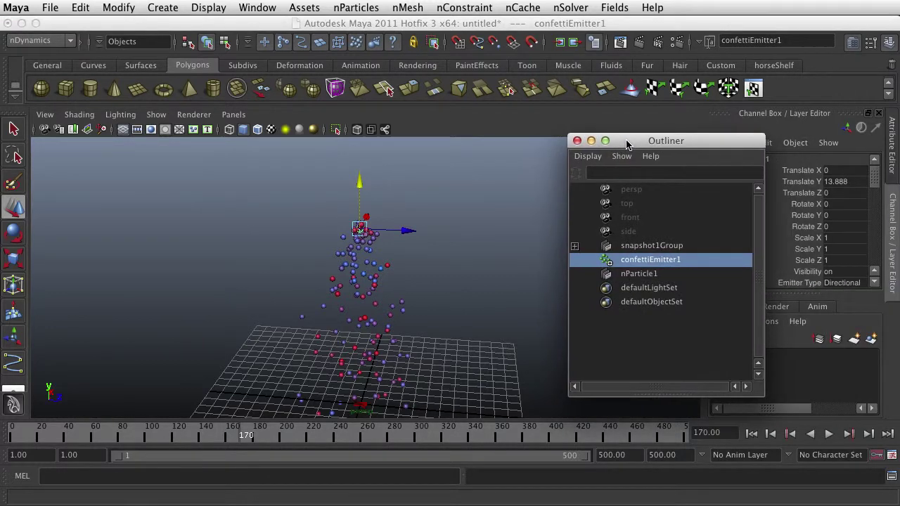
click(636, 275)
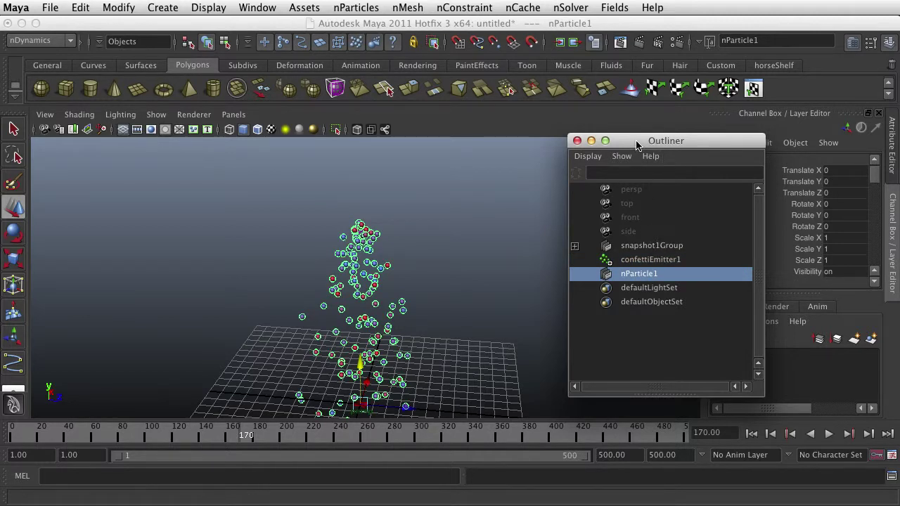
drag(636, 144, 669, 152)
click(610, 149)
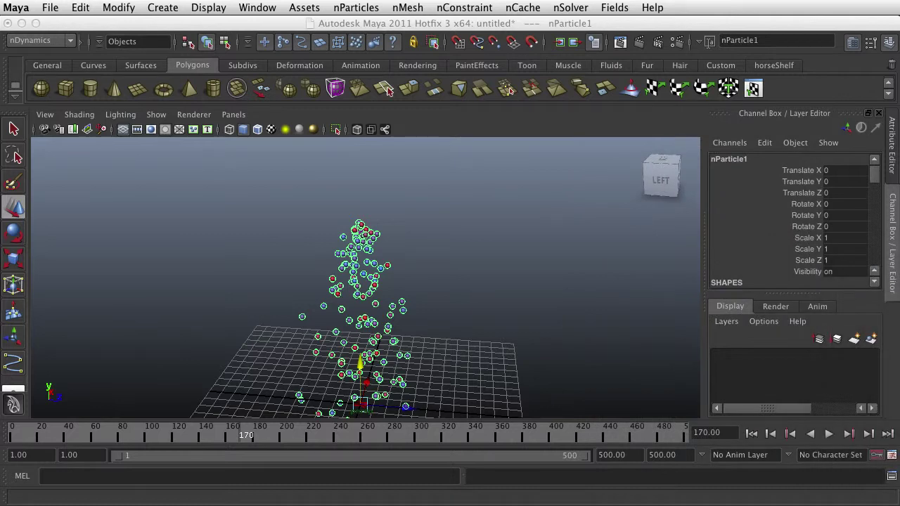
click(852, 43)
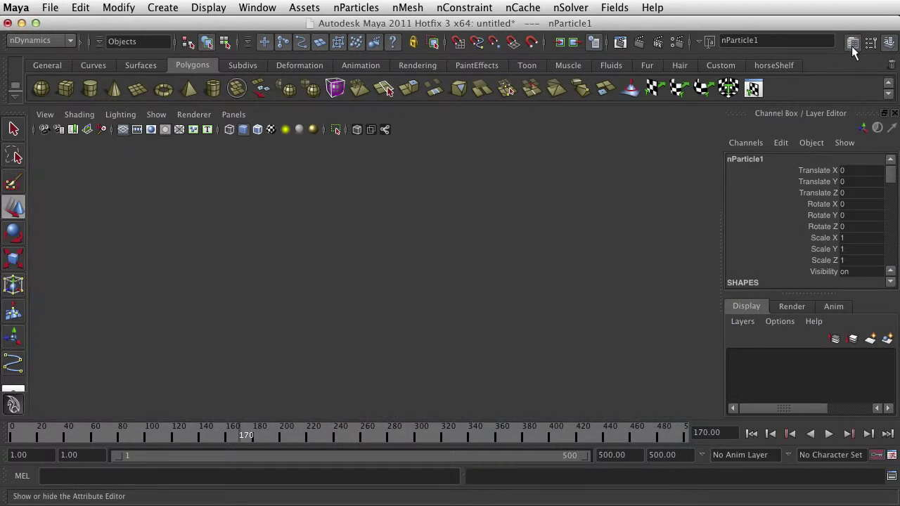
click(850, 45)
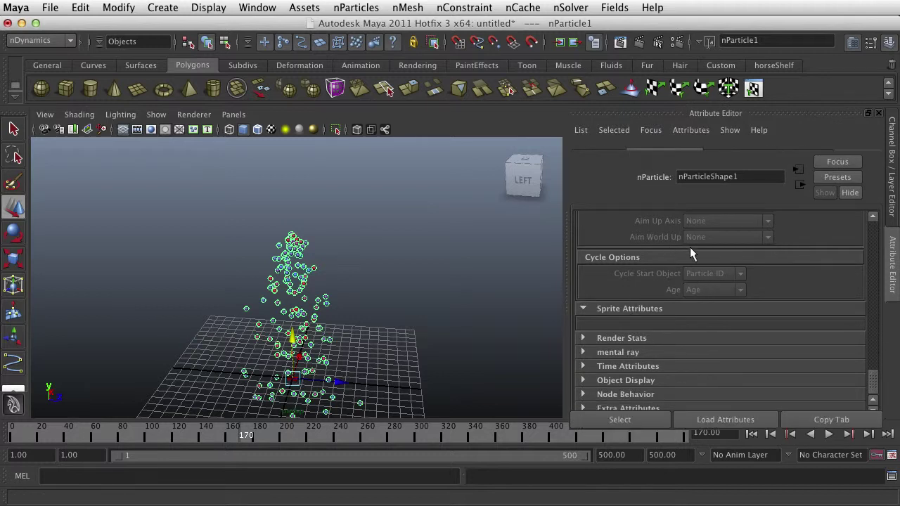
Expand the Dynamic Properties section of nParticleShape1 and return the timeline to frame 1
drag(870, 380, 873, 299)
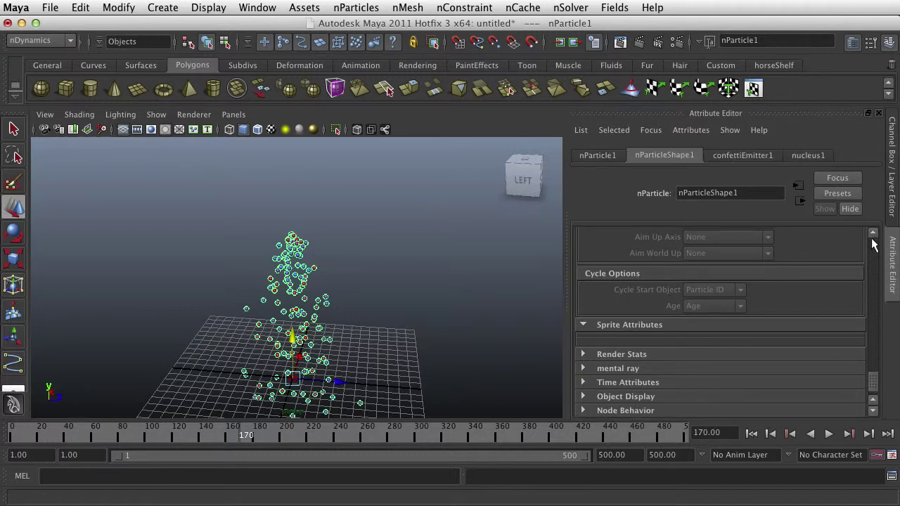
scroll(872, 244, up, 10)
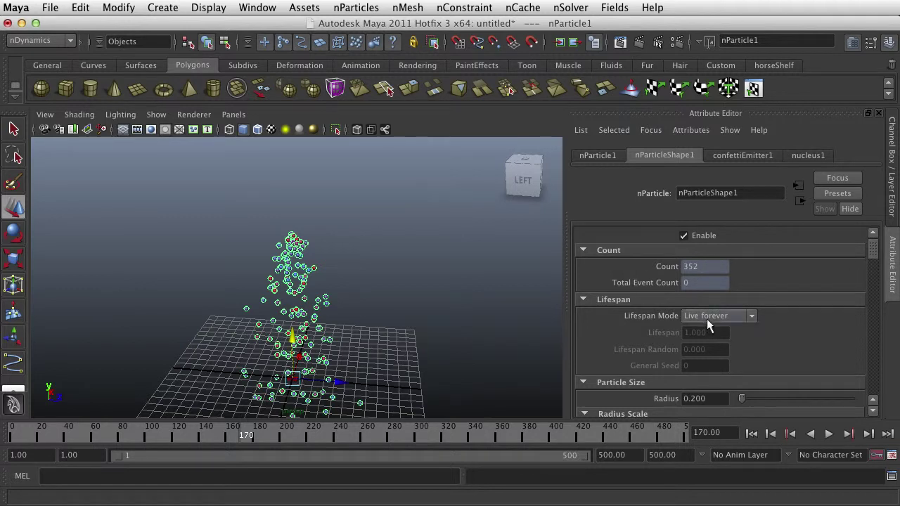
scroll(710, 313, down, 2)
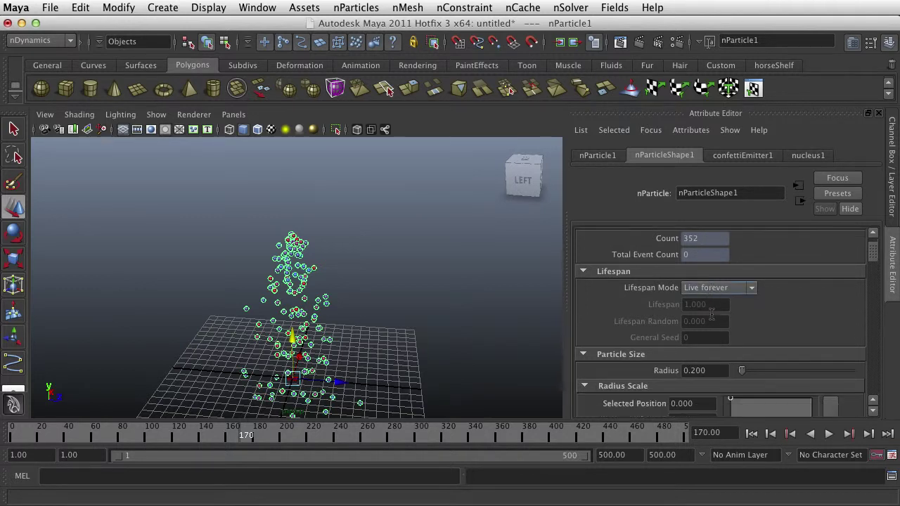
scroll(711, 317, down, 2)
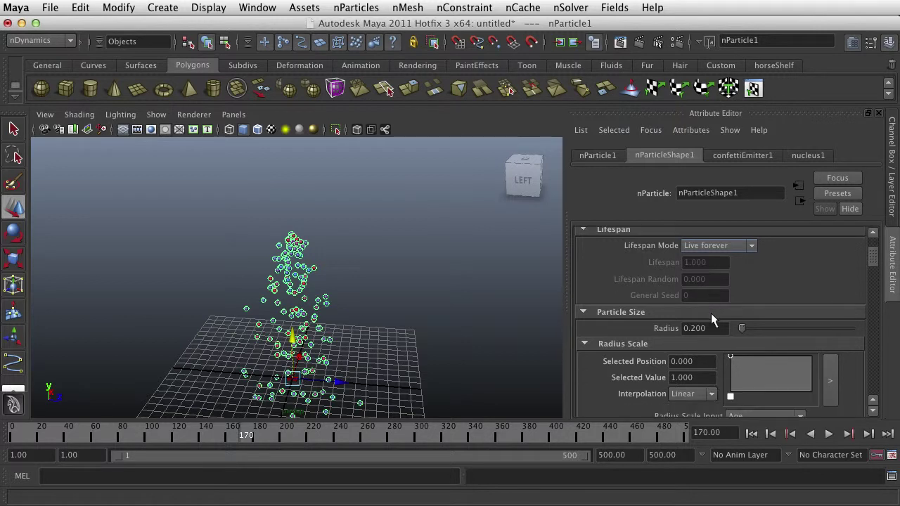
scroll(731, 329, down, 6)
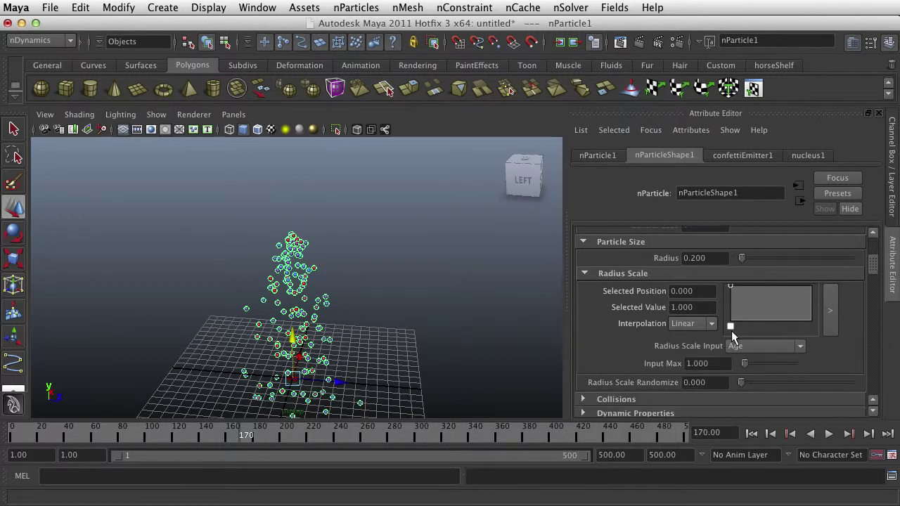
scroll(731, 337, down, 3)
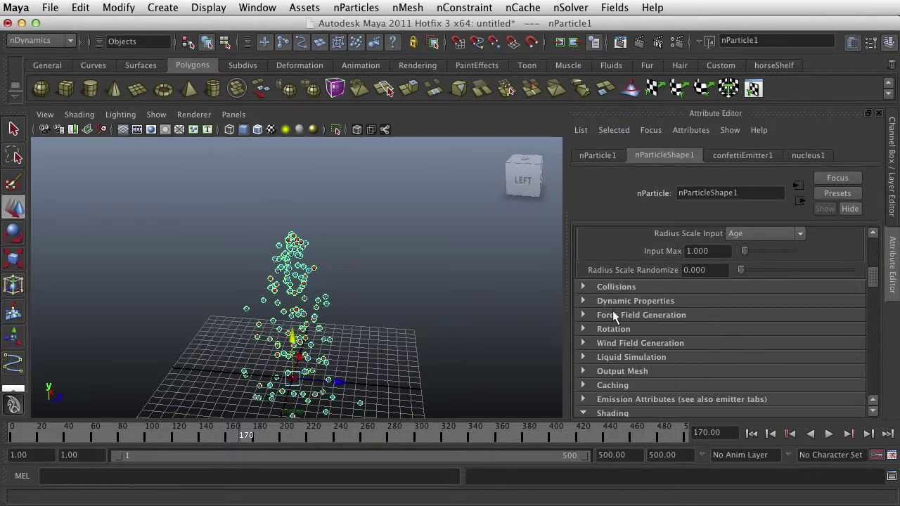
click(582, 301)
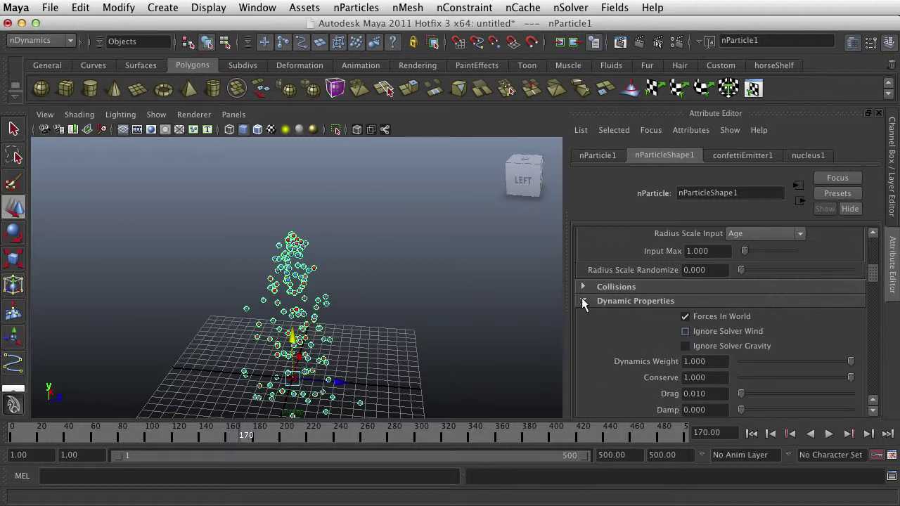
scroll(601, 298, down, 1)
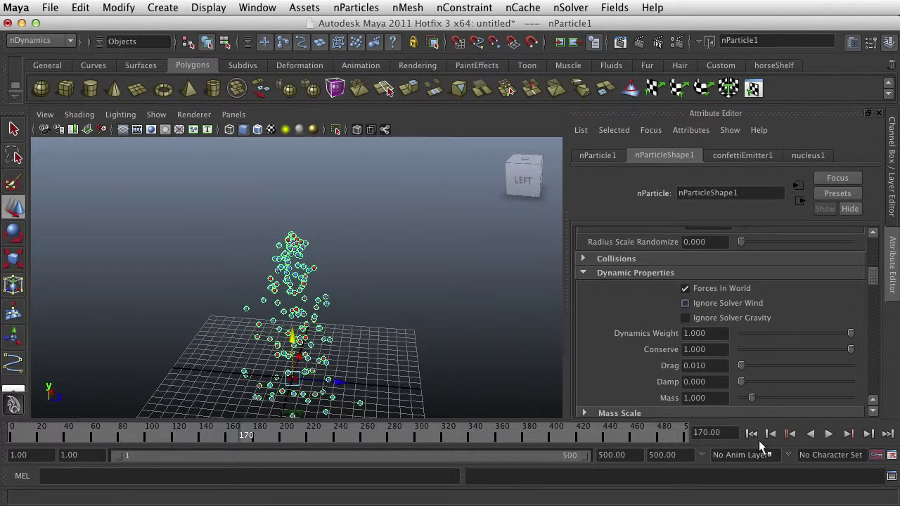
click(751, 434)
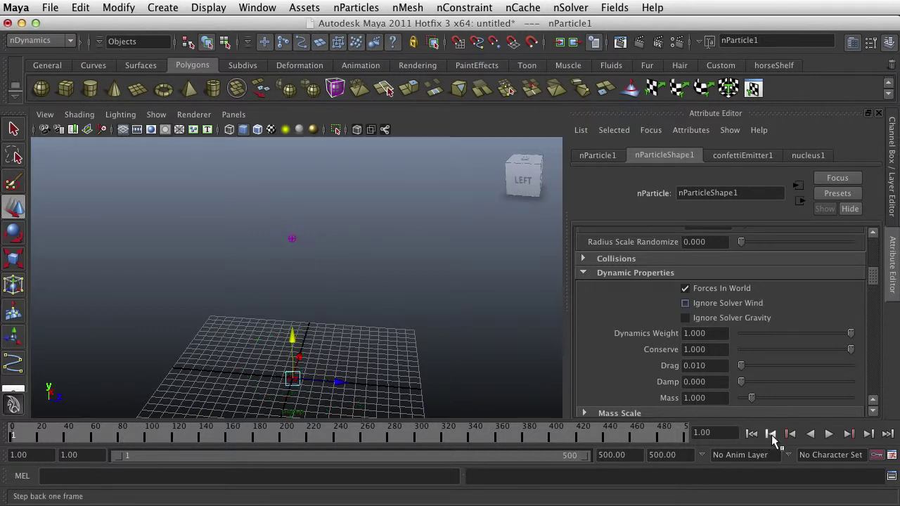
Preview the particle fall to around frame 57 and set the Dynamics Weight of nParticleShape1 to 0.4
click(828, 433)
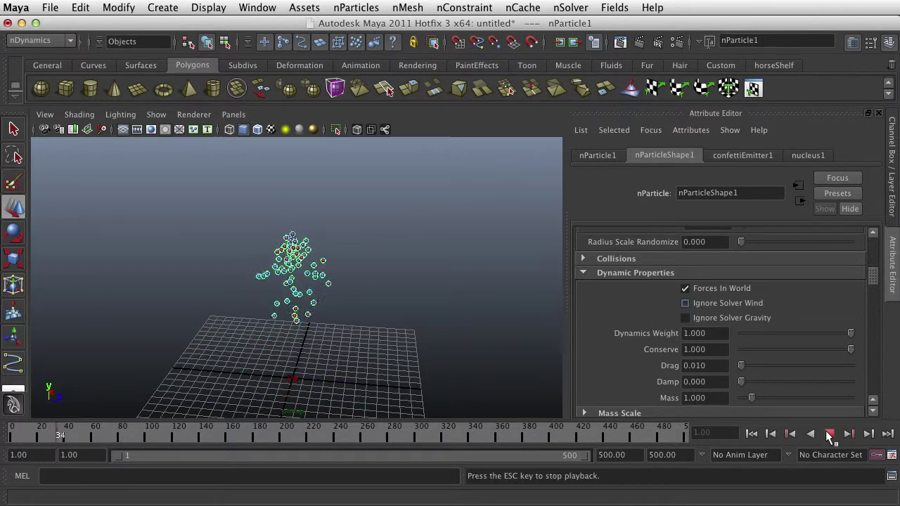
click(828, 434)
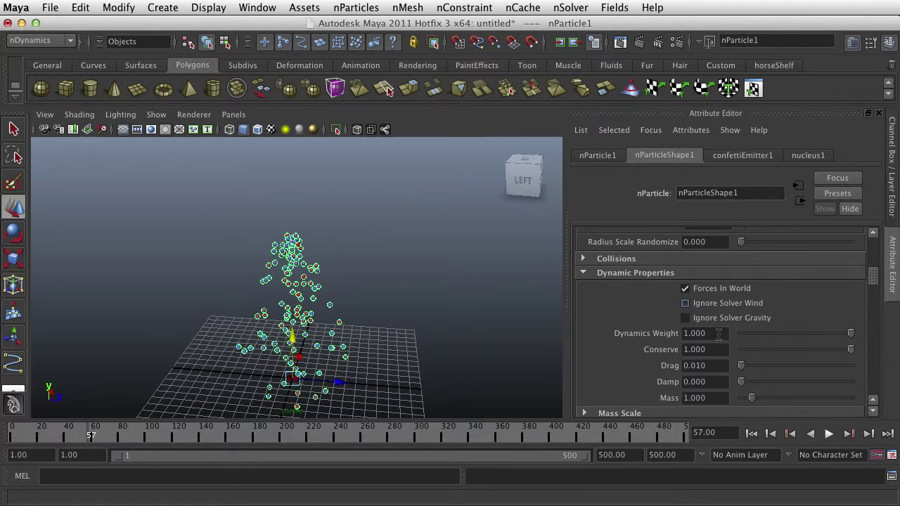
drag(718, 333, 657, 333)
text(0.4)
key(Return)
Replay the simulation from the first frame to check the reduced Dynamics Weight, stopping around frame 112
click(751, 434)
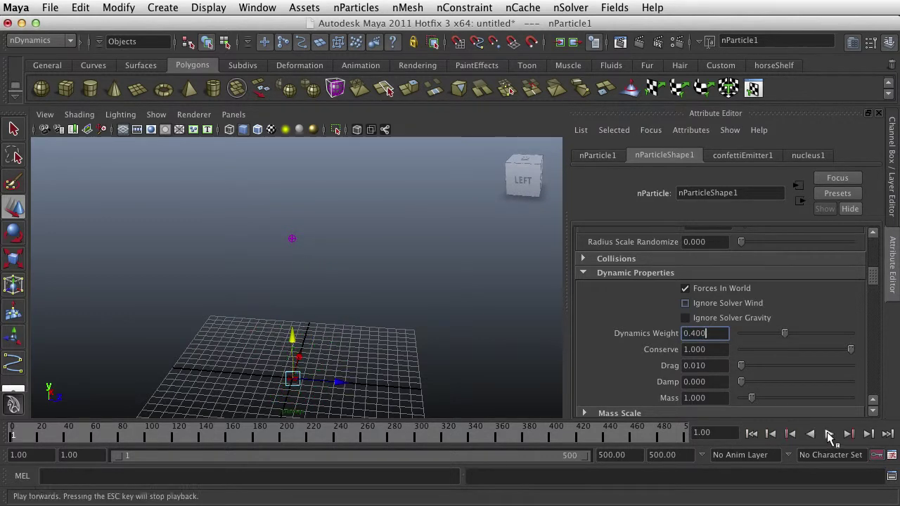
click(828, 434)
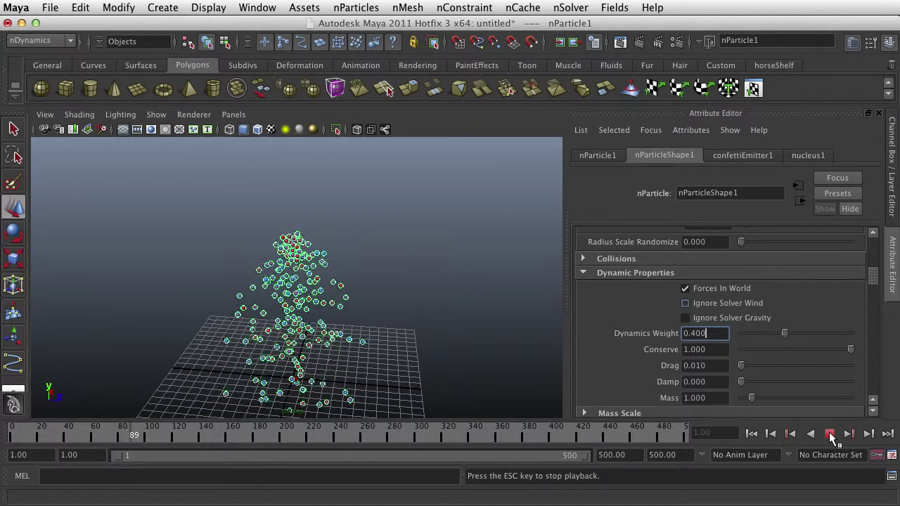
click(828, 433)
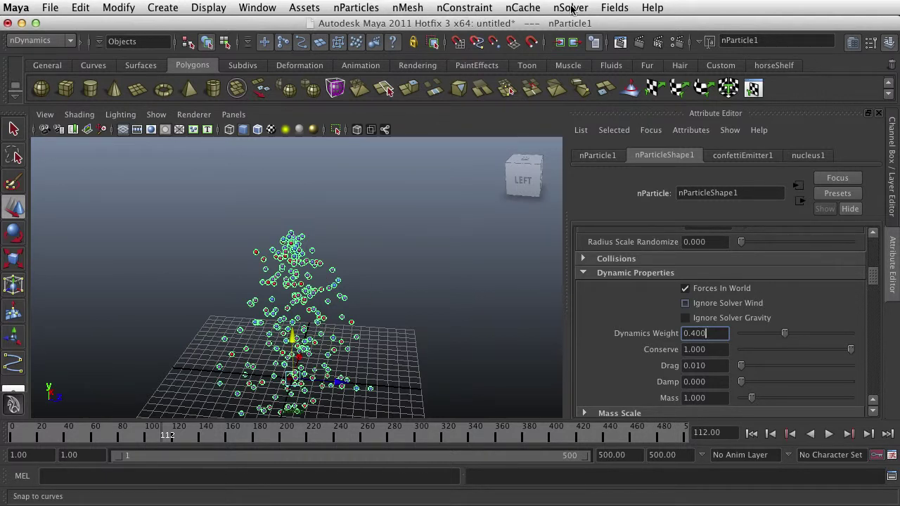
Open the Turbulence field options for nParticle1 and reset them to the default settings
click(611, 9)
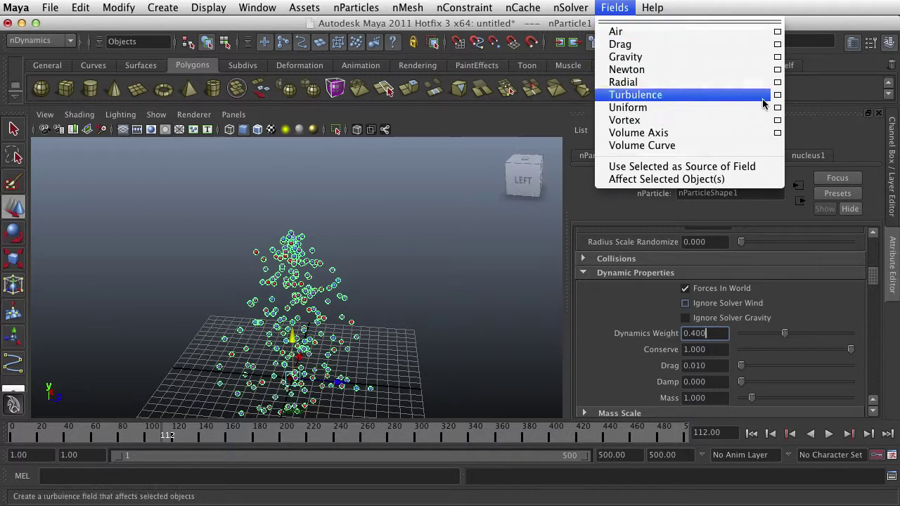
click(777, 103)
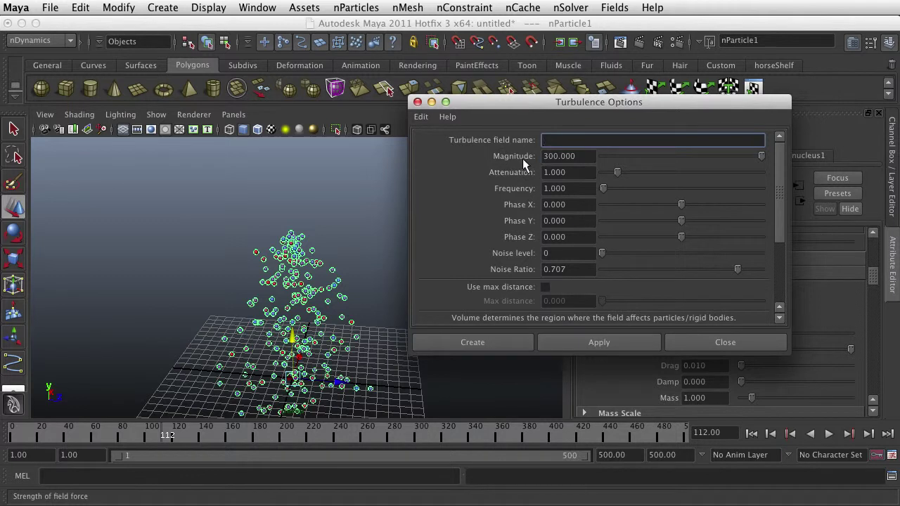
click(581, 156)
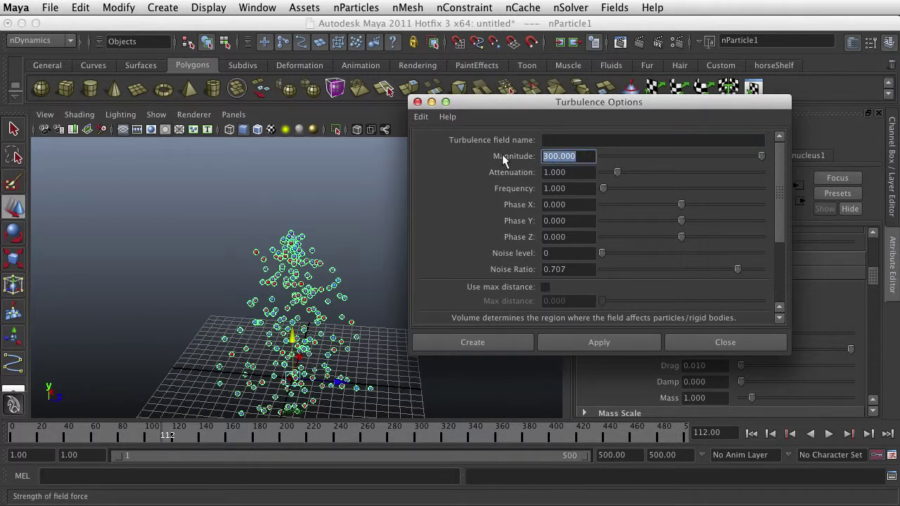
text(150)
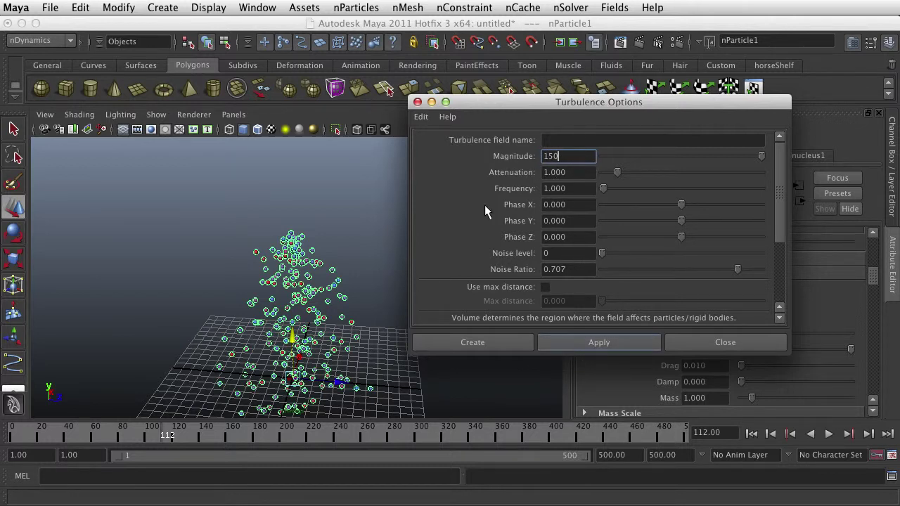
click(420, 116)
click(439, 145)
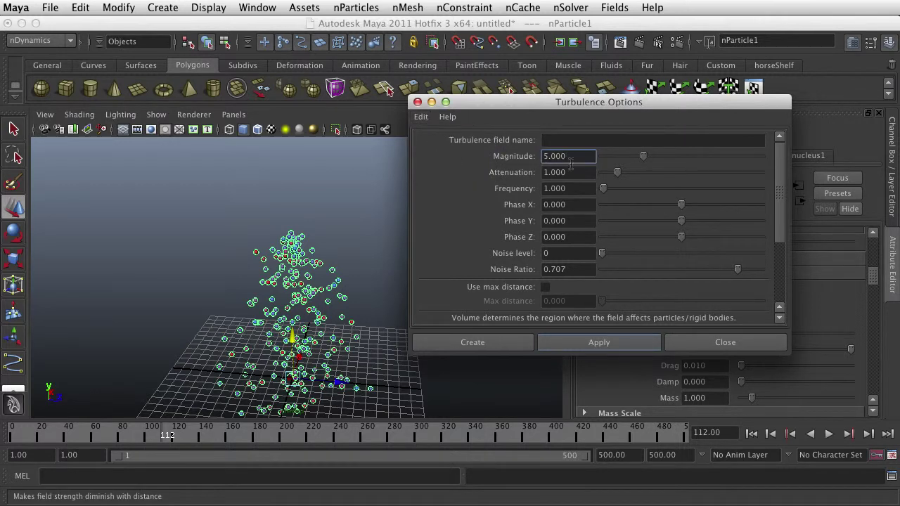
Set the turbulence Magnitude to 150, apply the field to nParticle1 and close the Turbulence options
drag(576, 159, 487, 148)
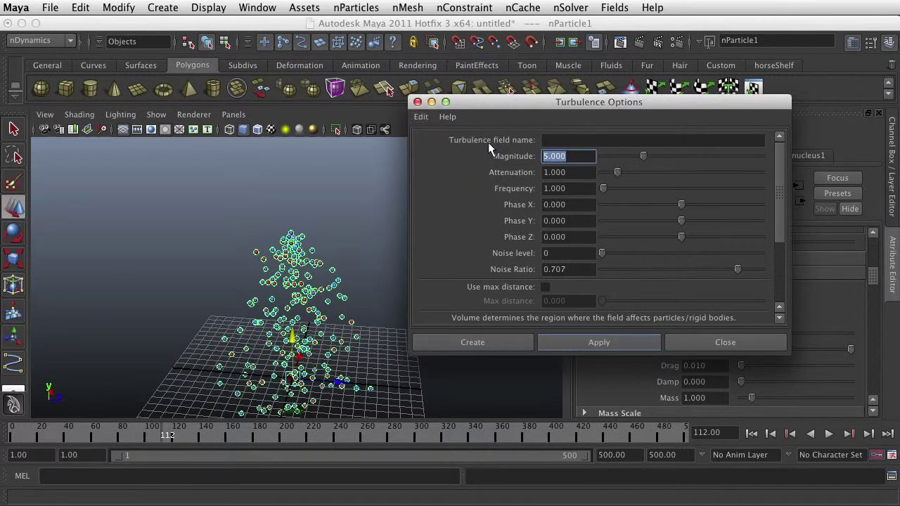
text(150)
click(583, 342)
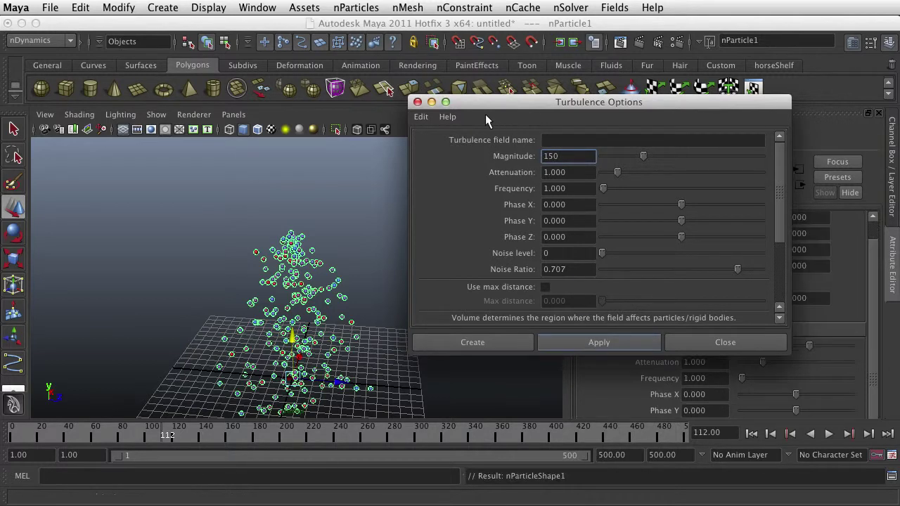
click(417, 102)
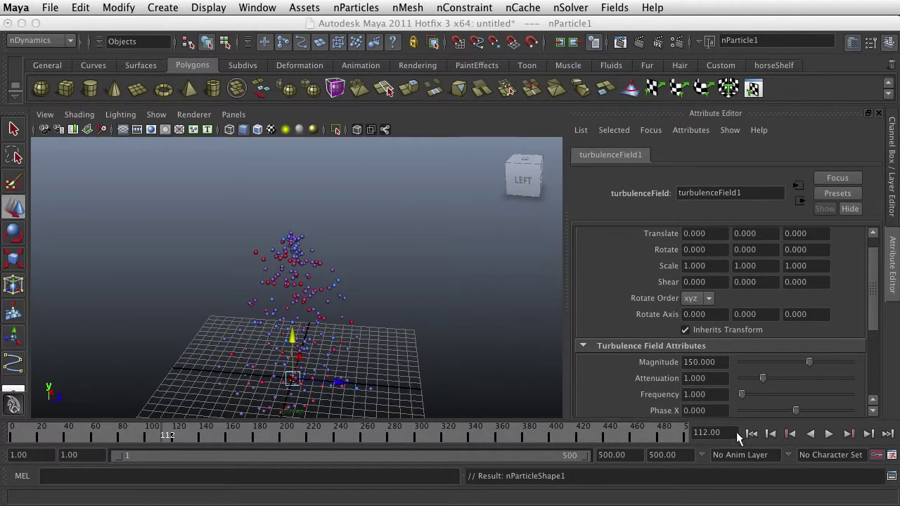
Play the simulation to watch how the turbulence scatters the particles, and stop it around frame 264
click(829, 434)
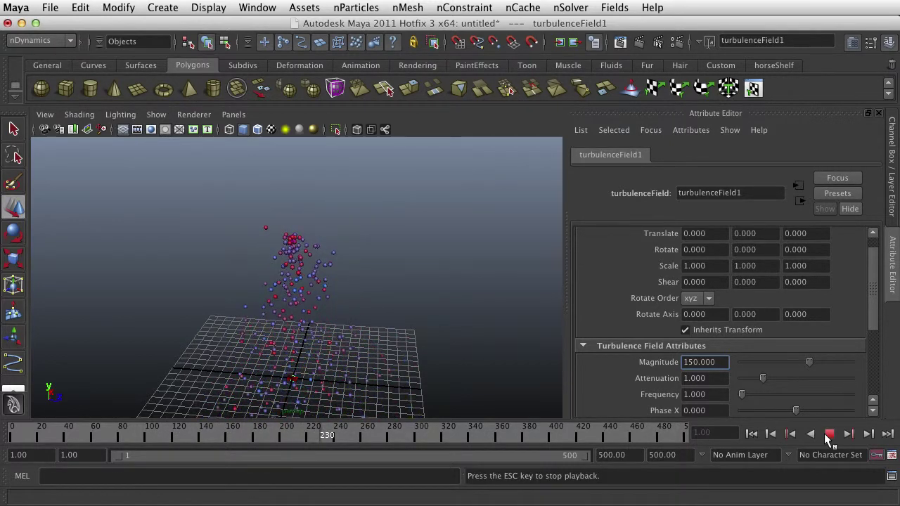
click(827, 434)
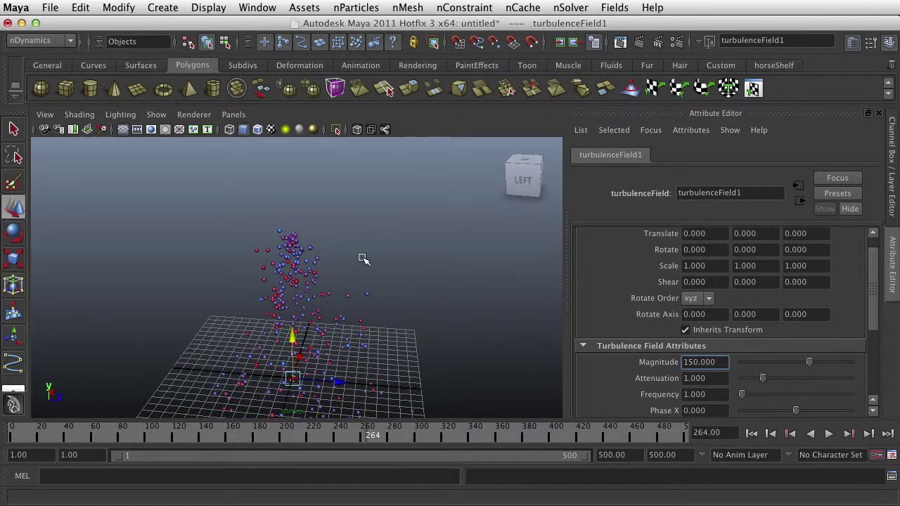
Deselect the turbulence field, select confettiEmitter1 in the Outliner and move the Outliner out of the way
click(449, 255)
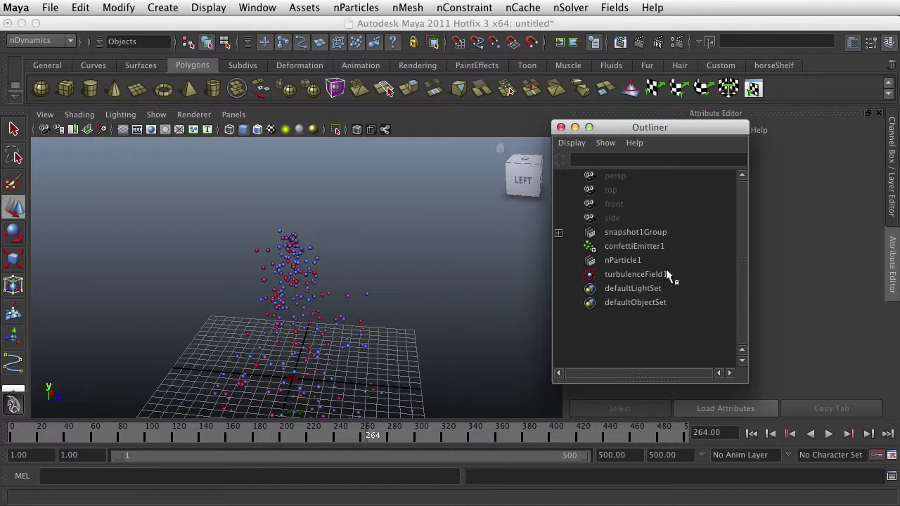
click(644, 247)
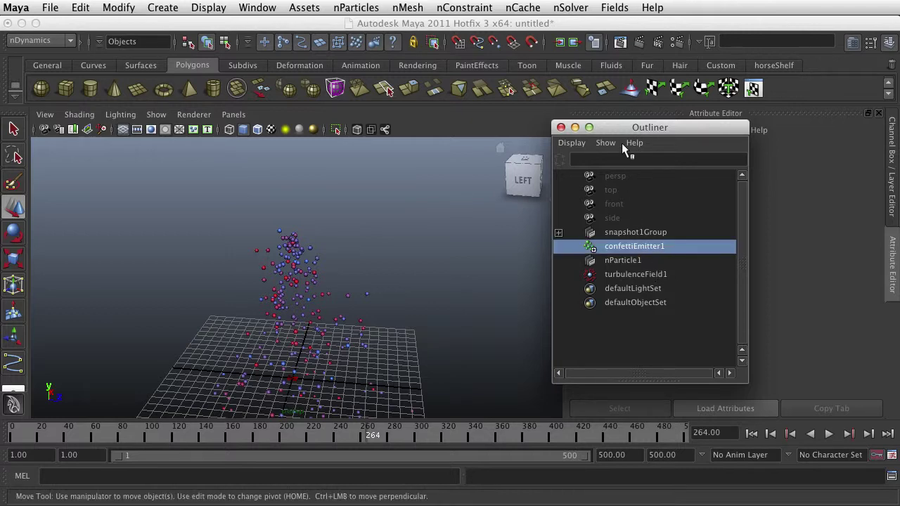
drag(623, 128, 898, 492)
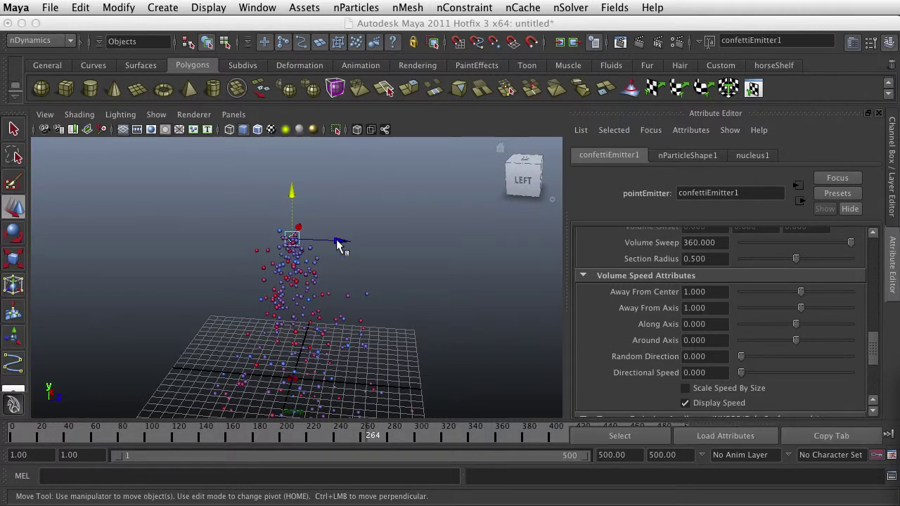
Return to frame 1 and move the confetti emitter along its Z axis to a Translate Z of about -8.4
click(313, 241)
key(alt+shift+v)
drag(313, 241, 252, 240)
click(268, 240)
click(230, 237)
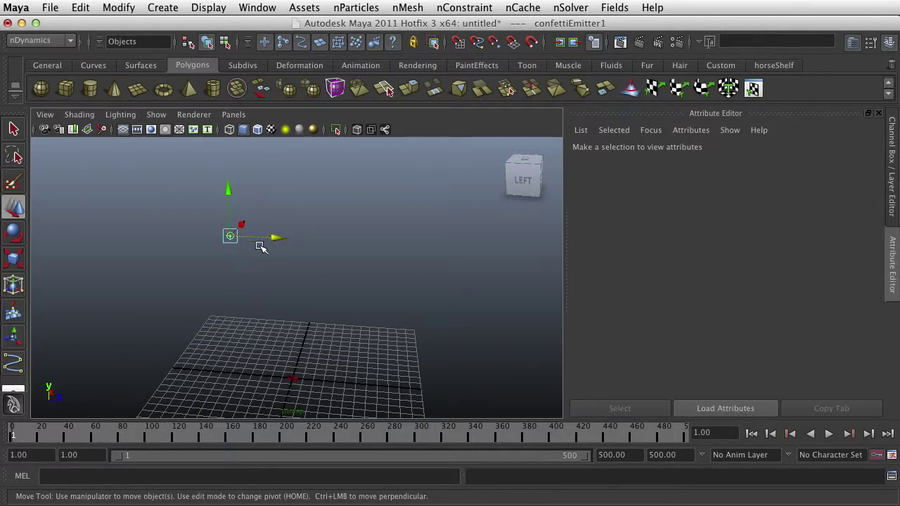
drag(267, 241, 246, 239)
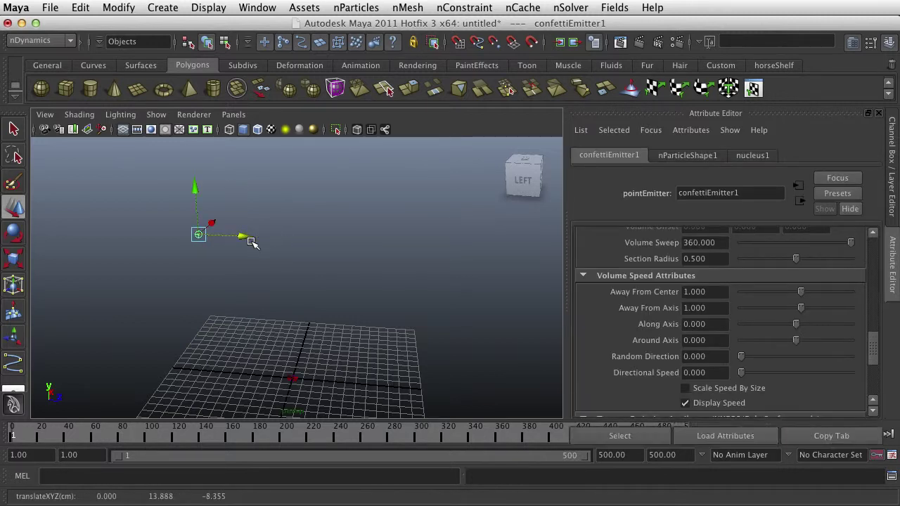
Show the emitter's channels and set a keyframe on Translate Z only, at frame 1
click(891, 172)
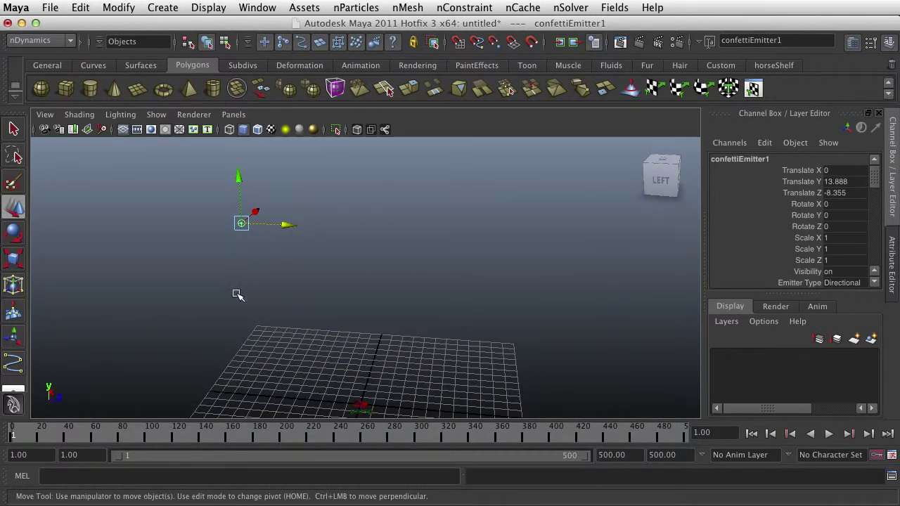
click(801, 193)
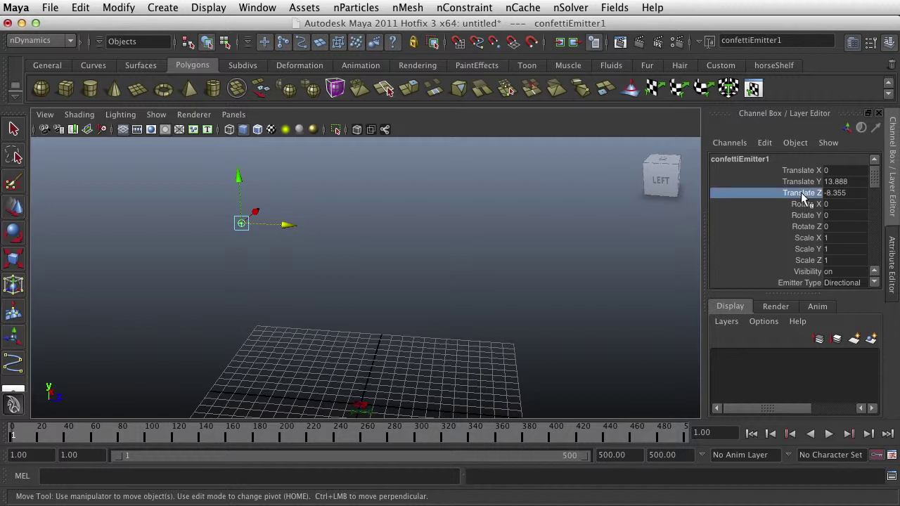
right_drag(803, 195, 819, 219)
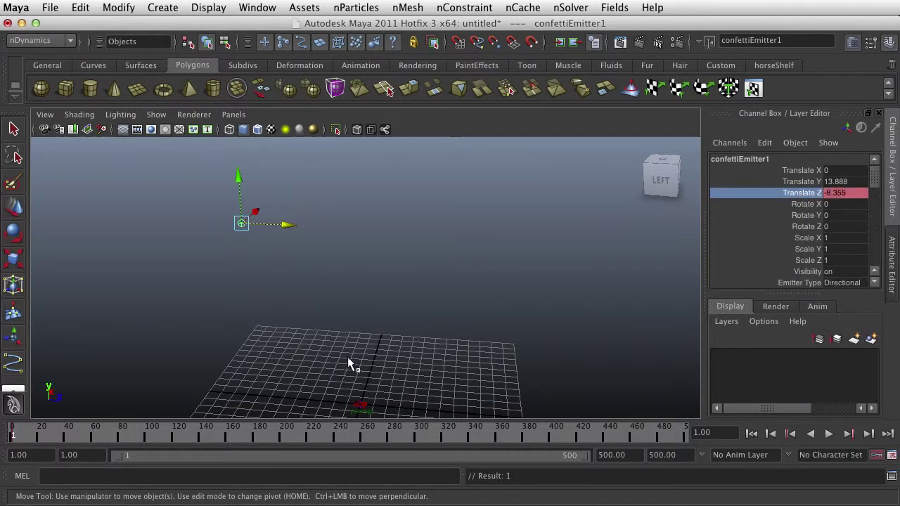
At frame 105, move the emitter along Z to a Translate Z of about 7.3 and key that channel
key(alt+v)
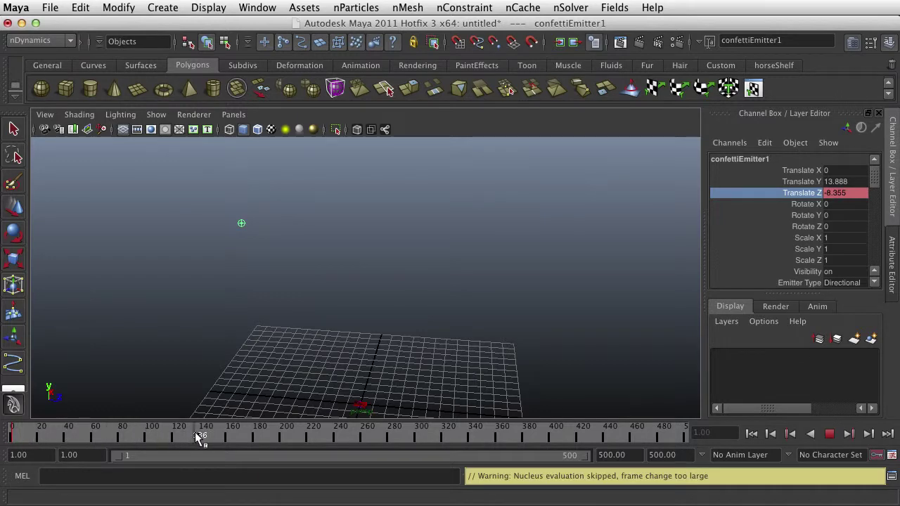
drag(176, 435, 159, 436)
key(w)
drag(287, 223, 518, 251)
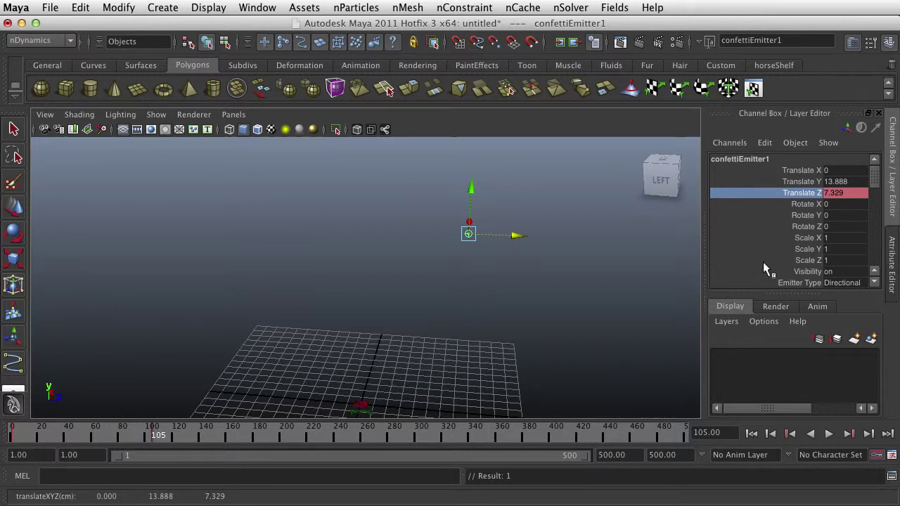
right_click(799, 198)
click(809, 221)
Scrub through the timeline to check the emitter's sideways motion, and return to frame 1
drag(162, 436, 75, 434)
drag(140, 444, 155, 444)
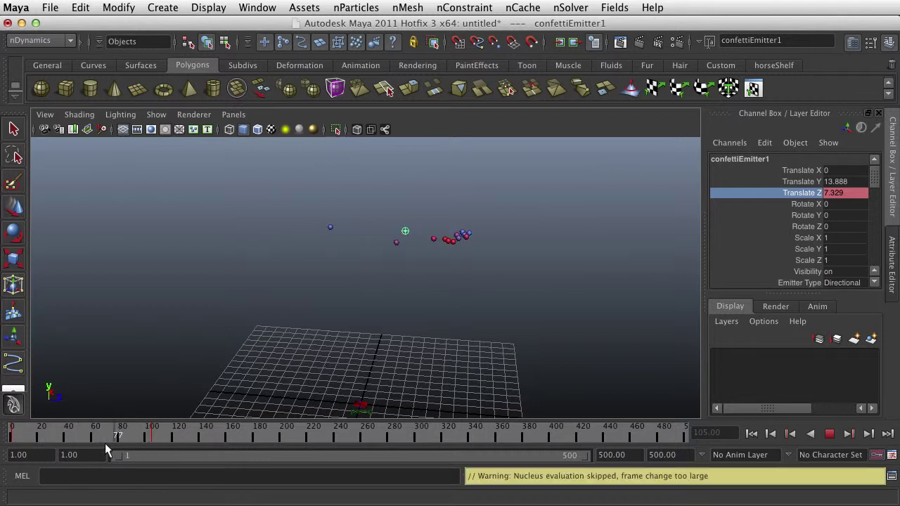
mouse_move(6, 449)
mouse_down()
mouse_move(125, 449)
mouse_move(12, 444)
mouse_up()
key(w)
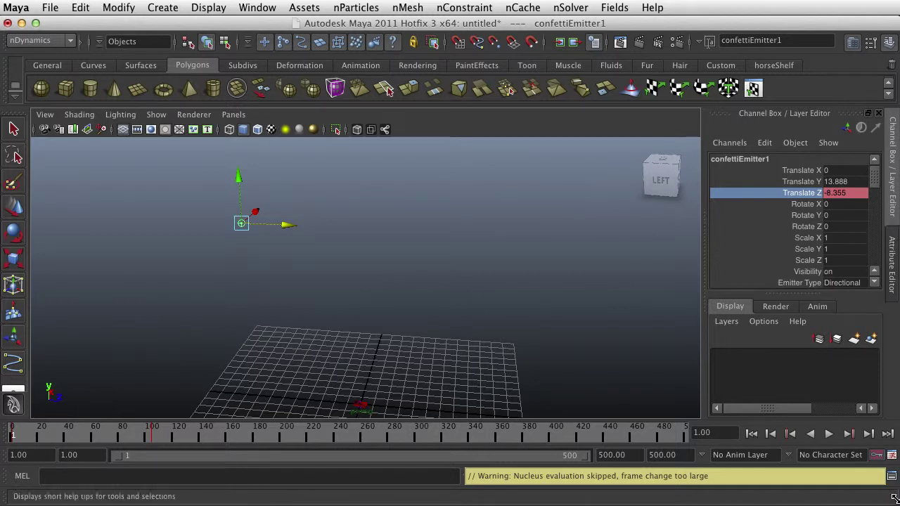
Enlarge the window, switch to the perspective and Graph Editor layout, and frame the emitter's Translate Z curve with room around it
drag(896, 503, 899, 505)
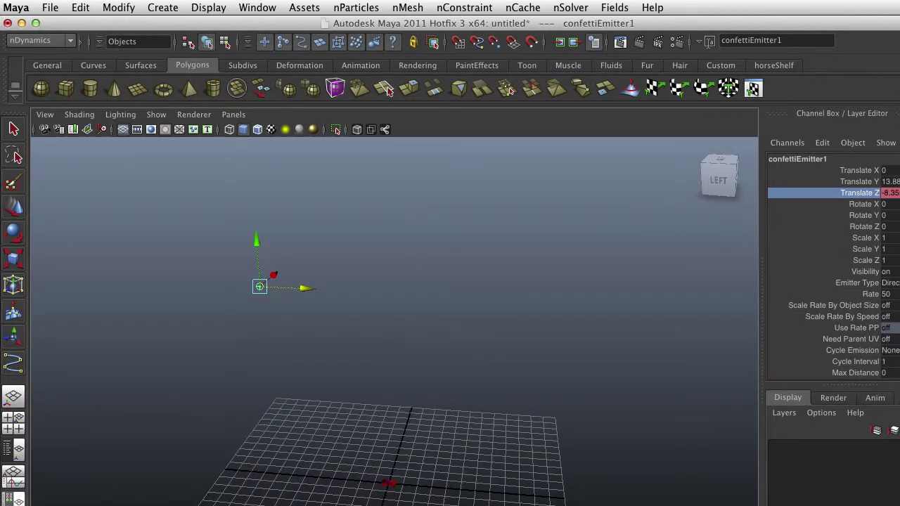
click(20, 488)
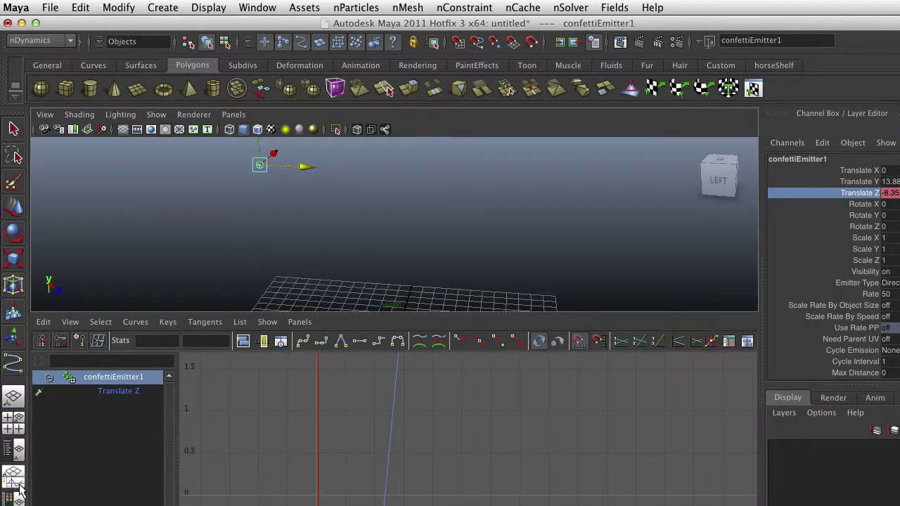
key(f)
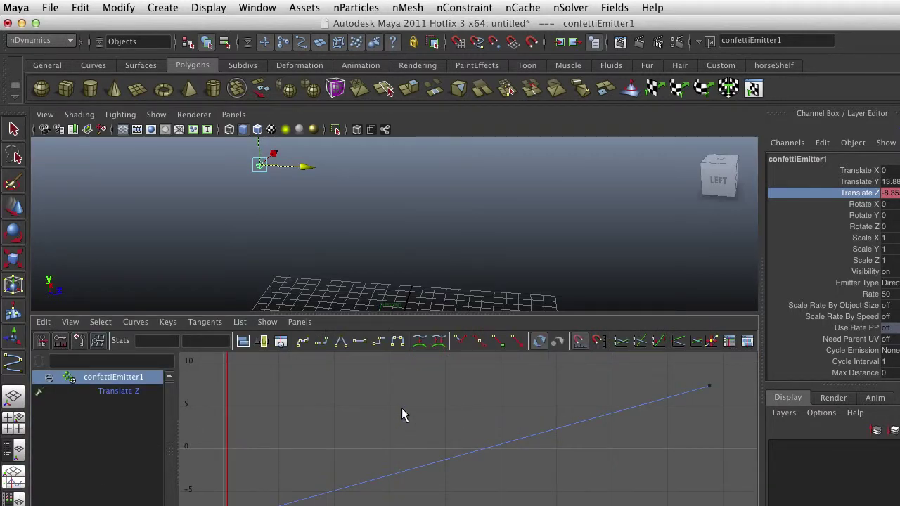
scroll(404, 409, down, 5)
Select both keys of the Translate Z curve and set its Post Infinity to Oscillate
drag(519, 421, 487, 445)
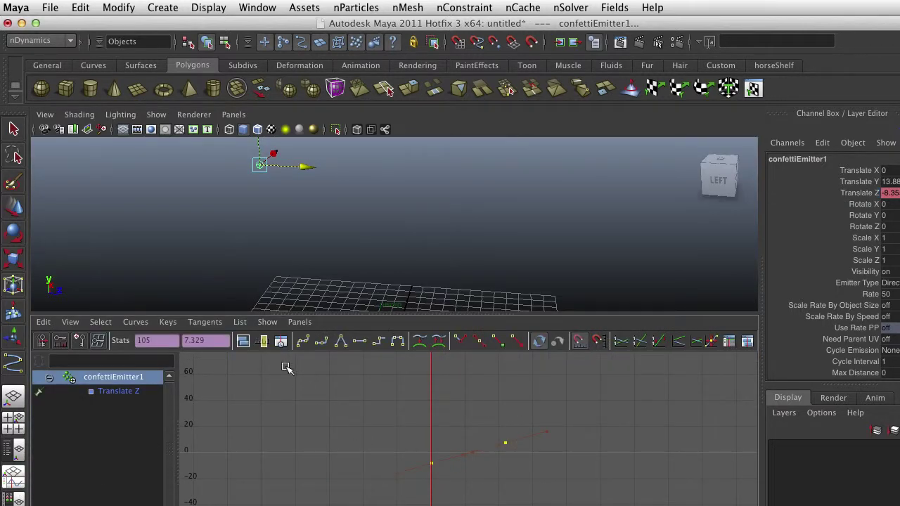
click(138, 321)
mouse_move(156, 360)
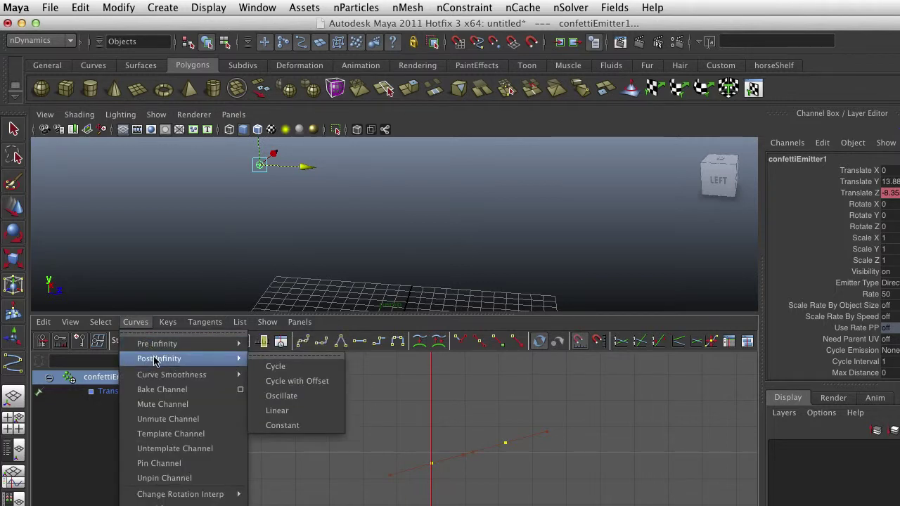
click(284, 396)
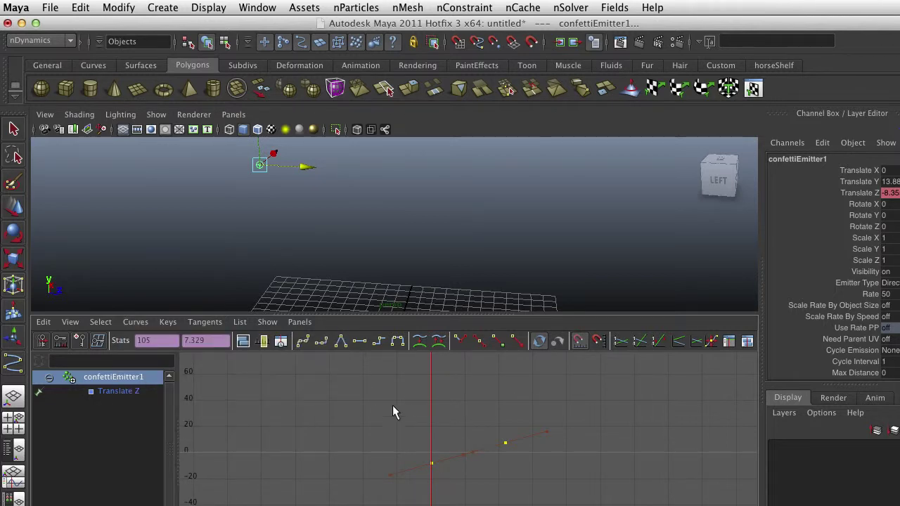
Display the infinity portions of the emitter's Translate Z curve in the Graph Editor, then clear the selection
click(134, 321)
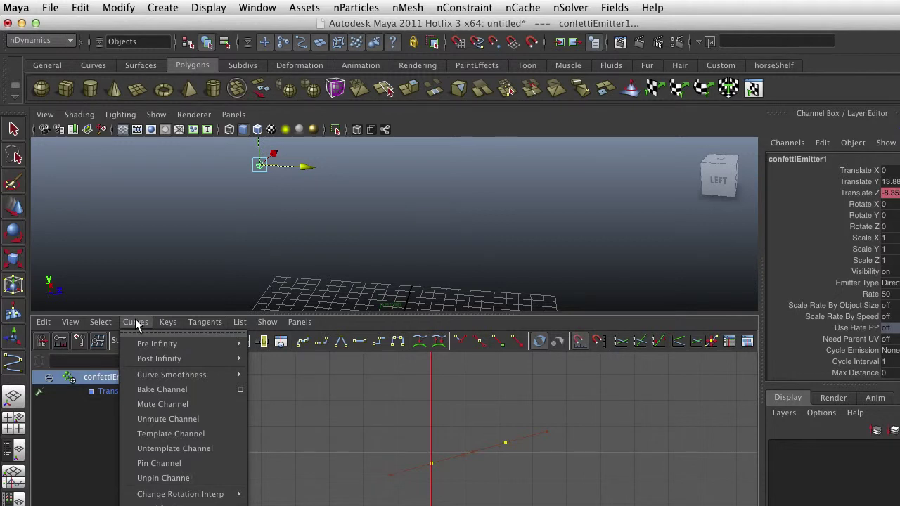
click(71, 321)
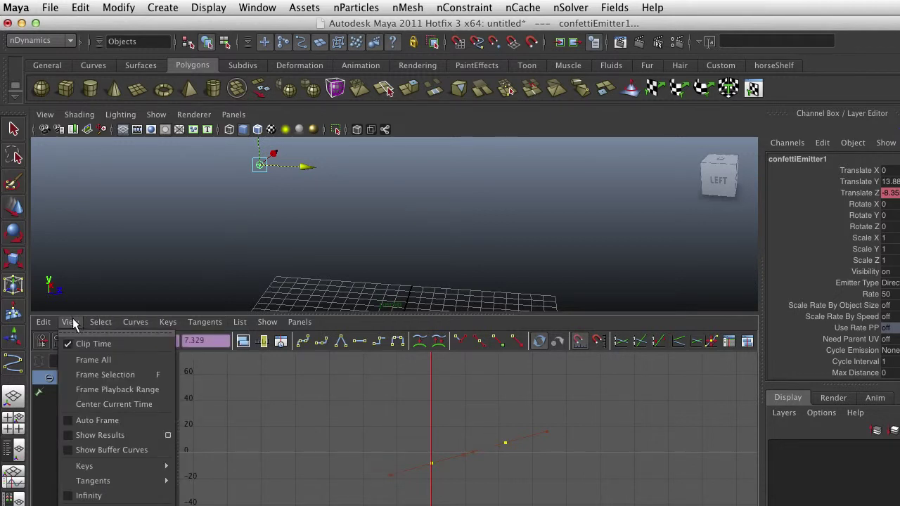
click(71, 498)
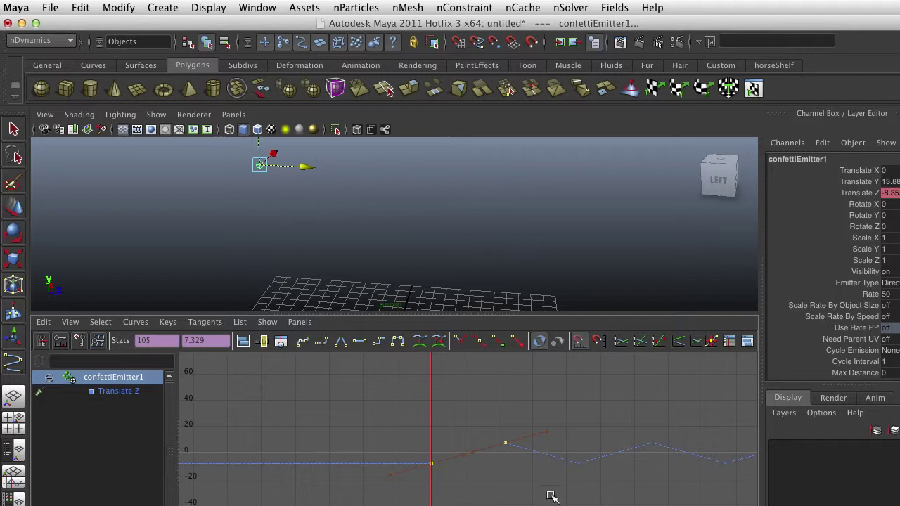
drag(453, 444, 385, 493)
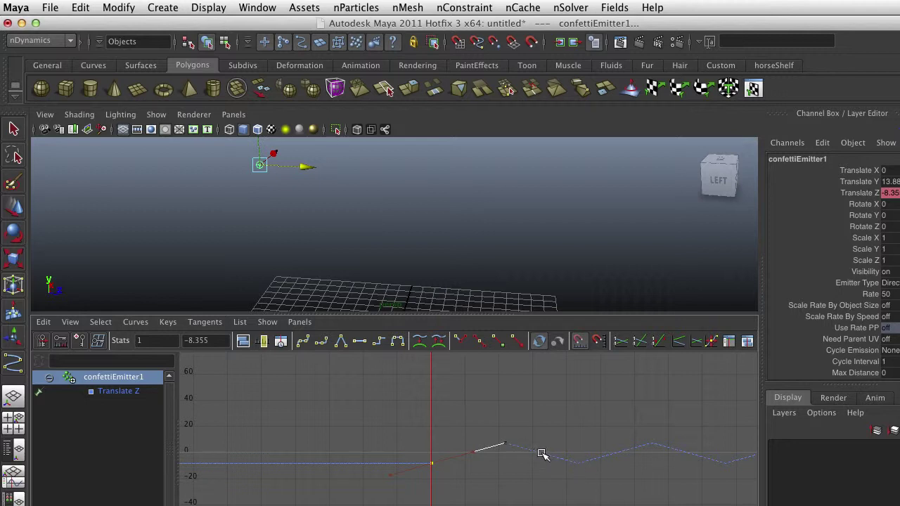
click(612, 242)
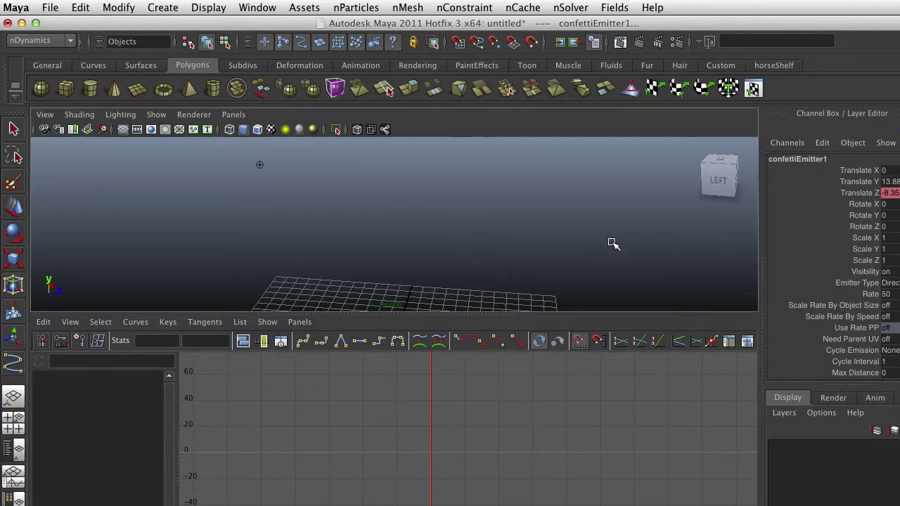
Maximize the perspective view and play the simulation from the first frame to examine the confetti from the oscillating emitter, stopping partway
key(space)
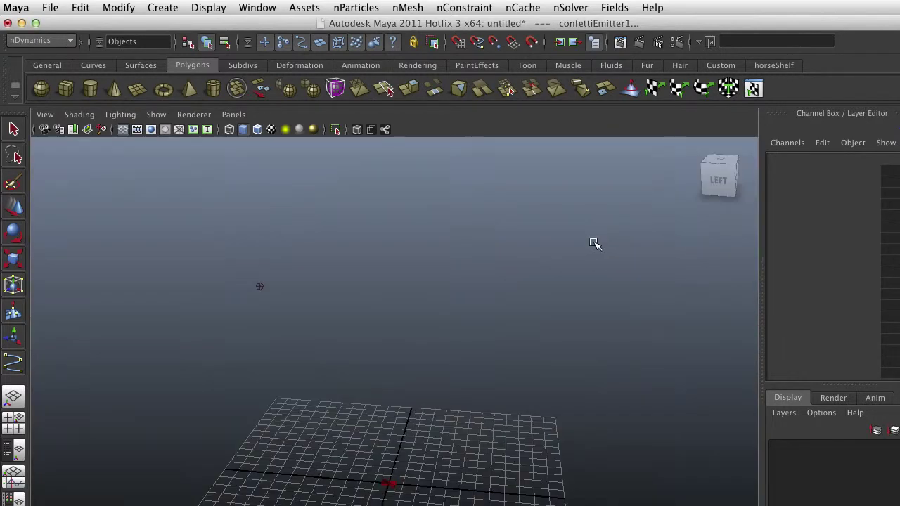
click(594, 244)
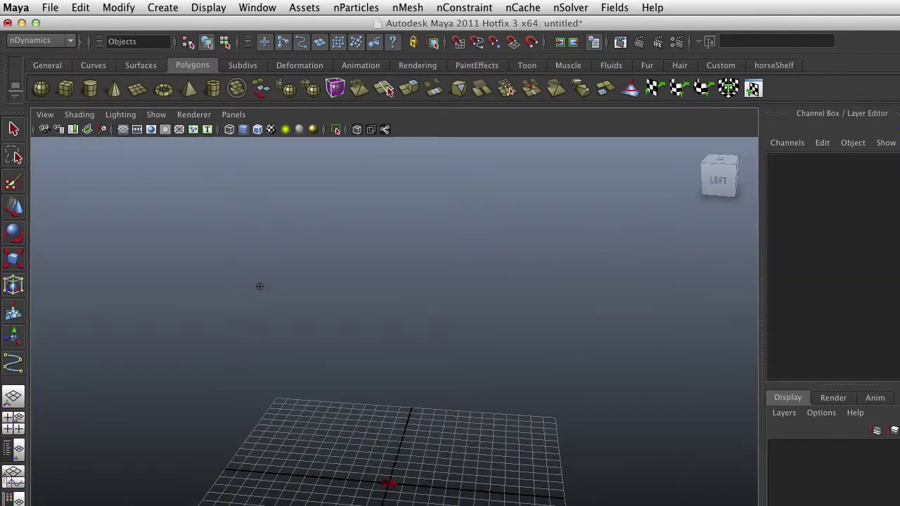
click(266, 287)
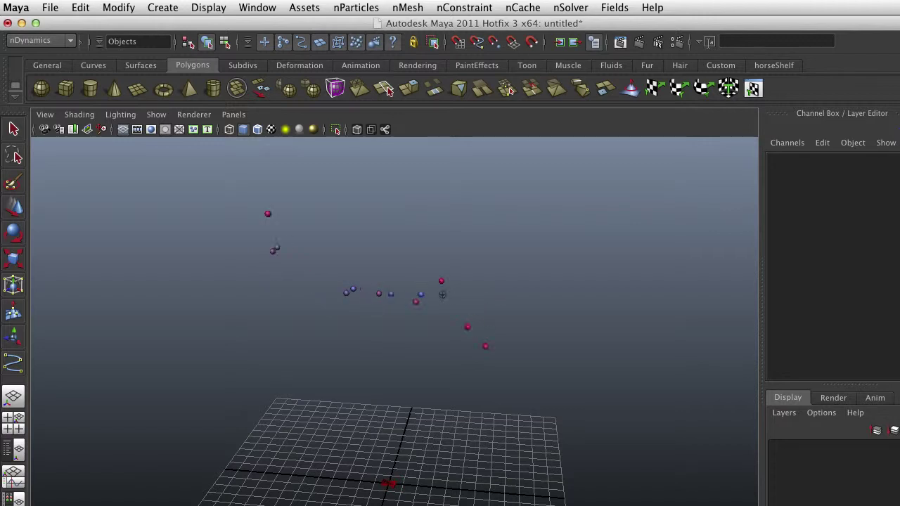
key(alt+shift+v)
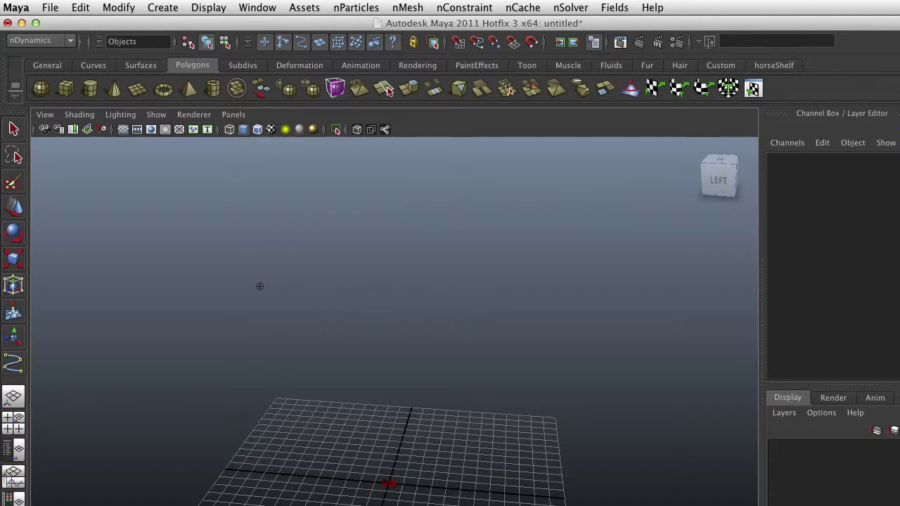
key(alt+v)
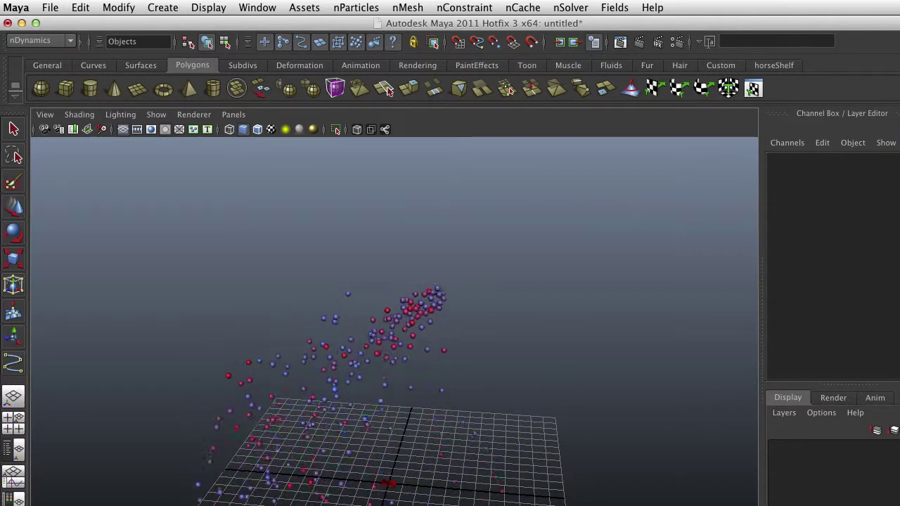
key(Escape)
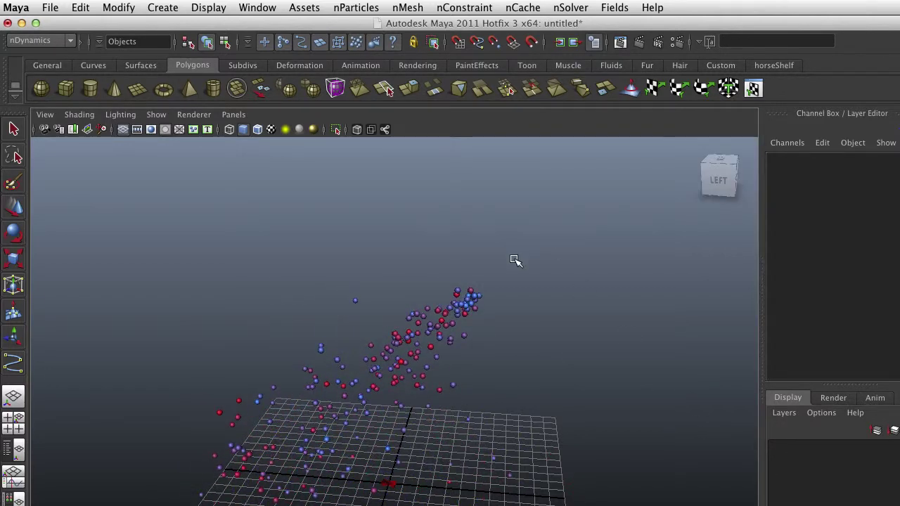
alt+drag(508, 391, 467, 350)
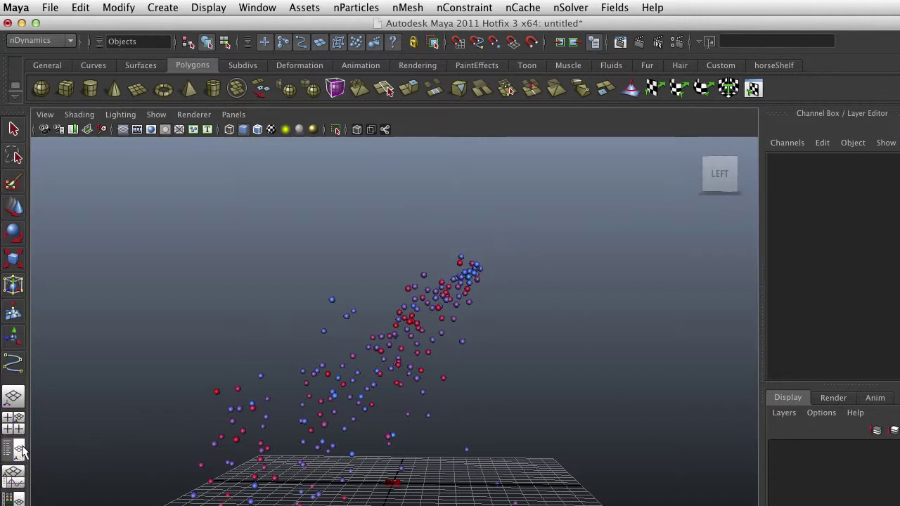
Restore the perspective and Graph Editor layout, select confettiEmitter1 in the Outliner to inspect its Translate Z curve, and deselect it
click(19, 450)
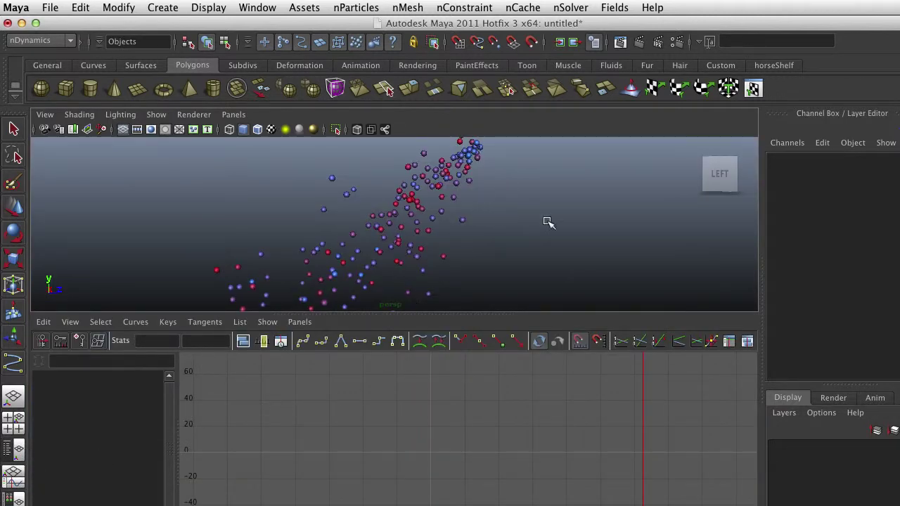
drag(899, 337, 805, 247)
click(815, 368)
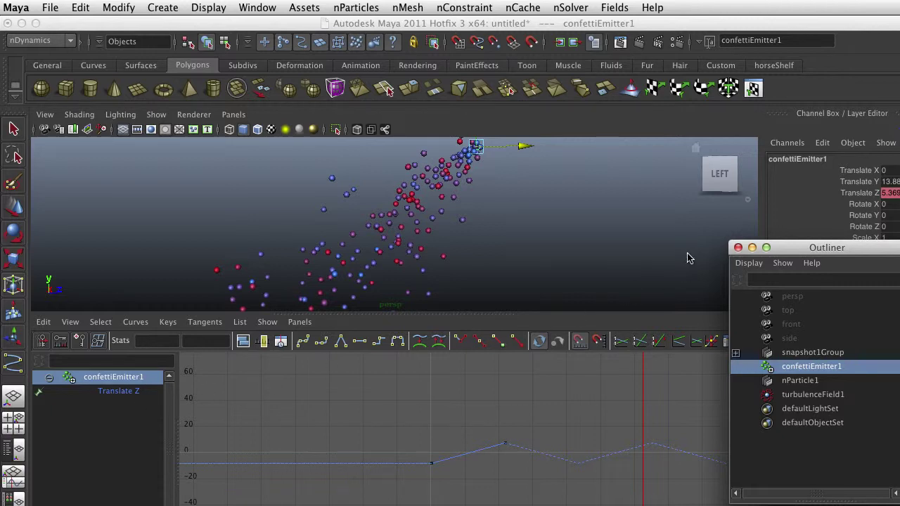
click(738, 246)
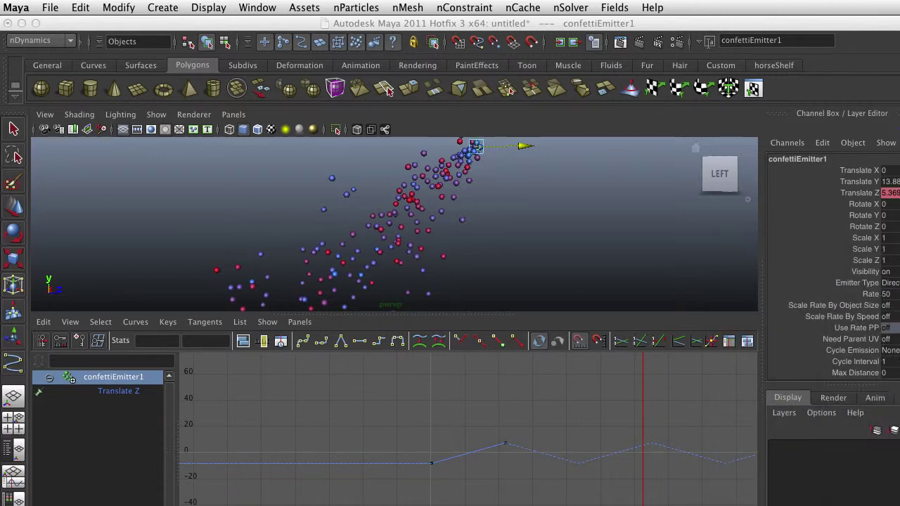
click(518, 245)
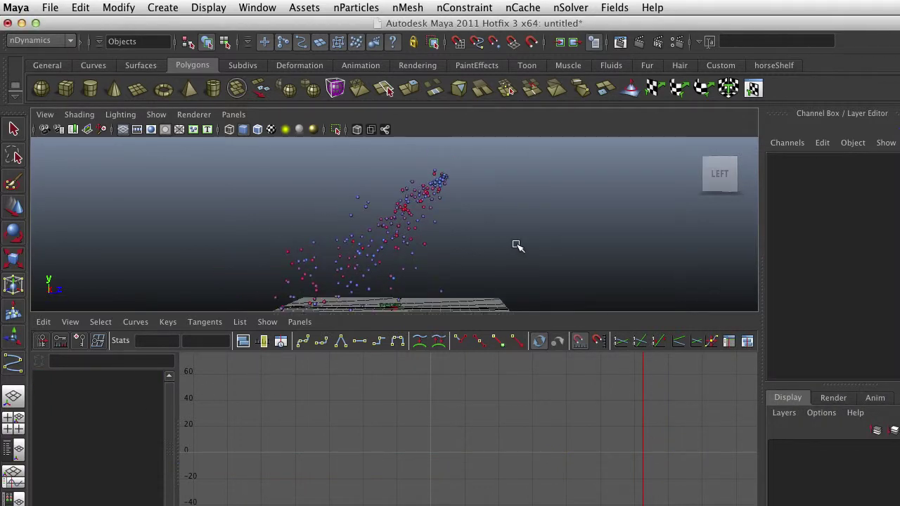
Select the confetti emitter in the perspective view and raise it to a Translate Y of about 29.7
click(442, 176)
alt+middle_drag(410, 189, 420, 294)
drag(451, 236, 447, 139)
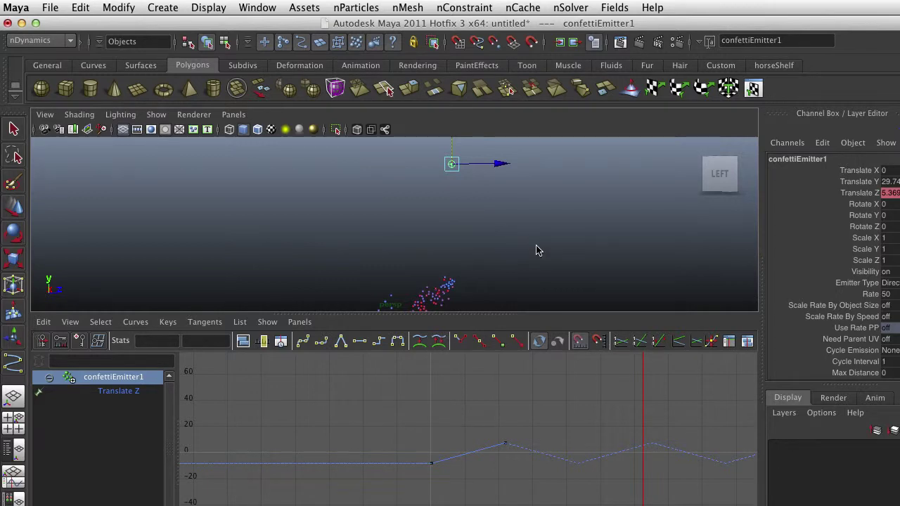
Maximize the perspective view, shrink the window to reach the time controls, and play the simulation from frame 1 with the raised emitter
key(space)
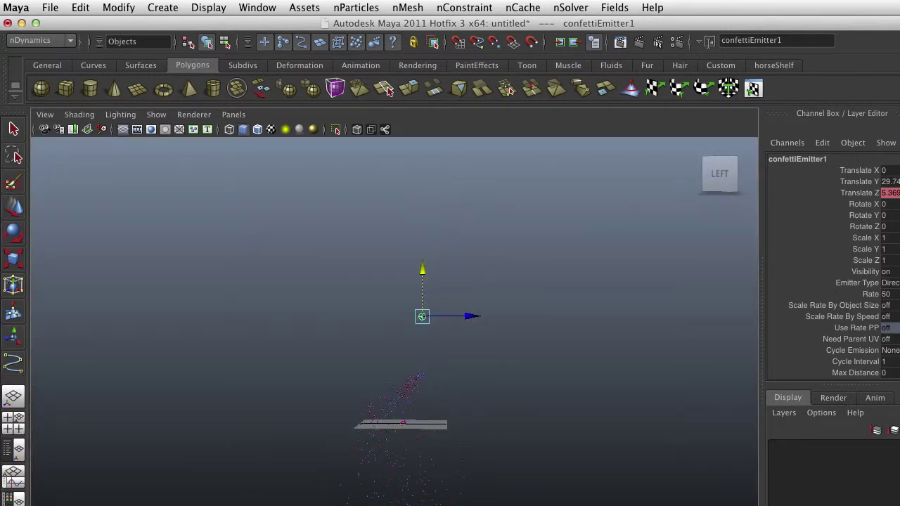
key(alt+v)
key(alt+v)
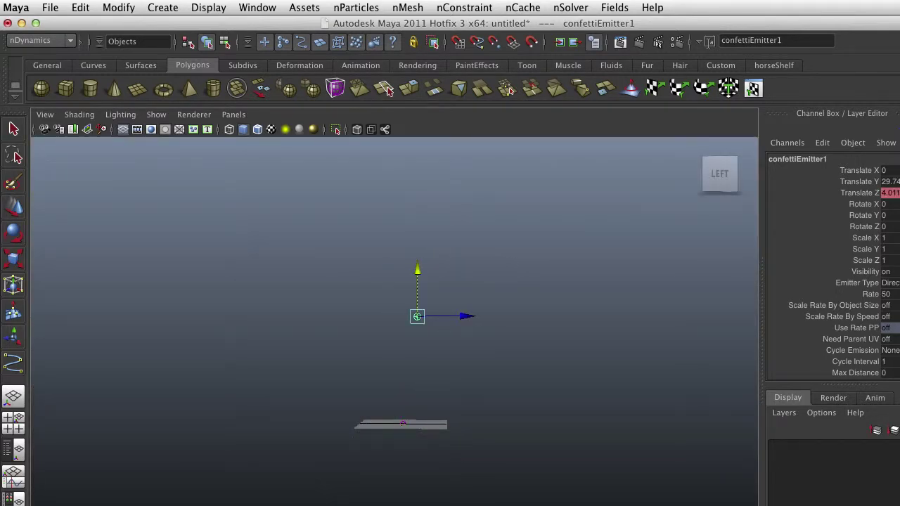
mouse_move(899, 505)
mouse_down()
mouse_move(883, 505)
mouse_move(892, 502)
mouse_up()
drag(106, 434, 5, 438)
click(827, 435)
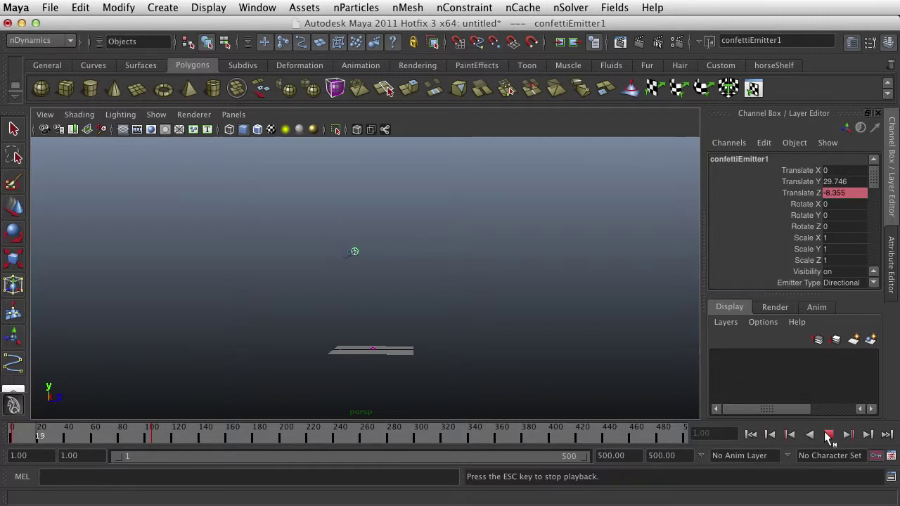